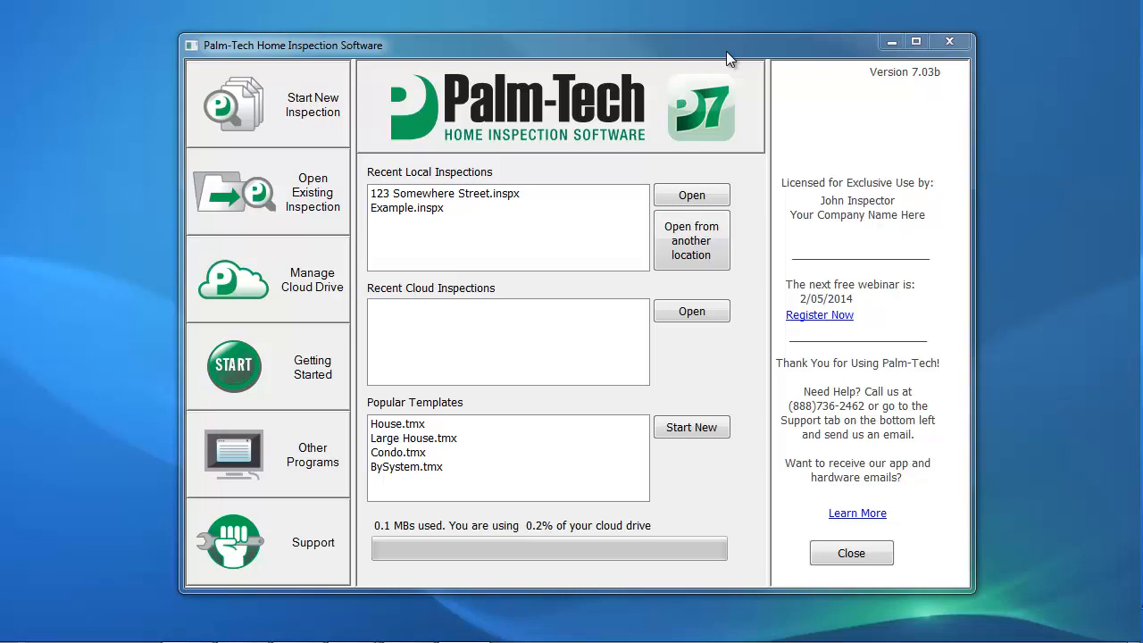
Open the Picture Album desktop program and save the new empty album as Sample in the Palm-Tech70 folder.
click(288, 458)
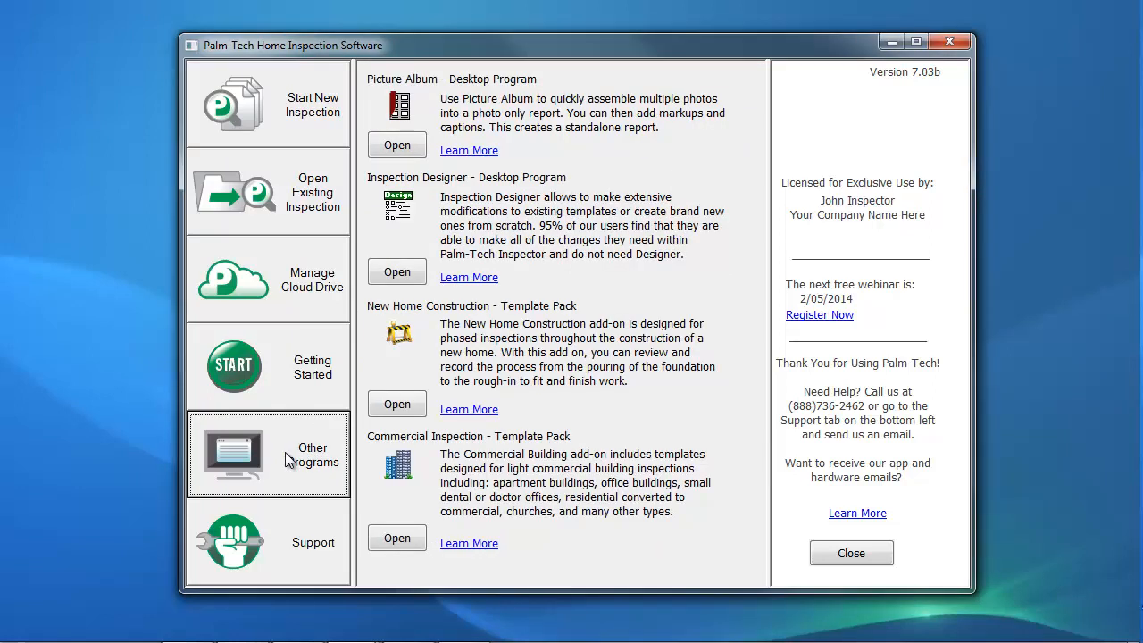
click(394, 148)
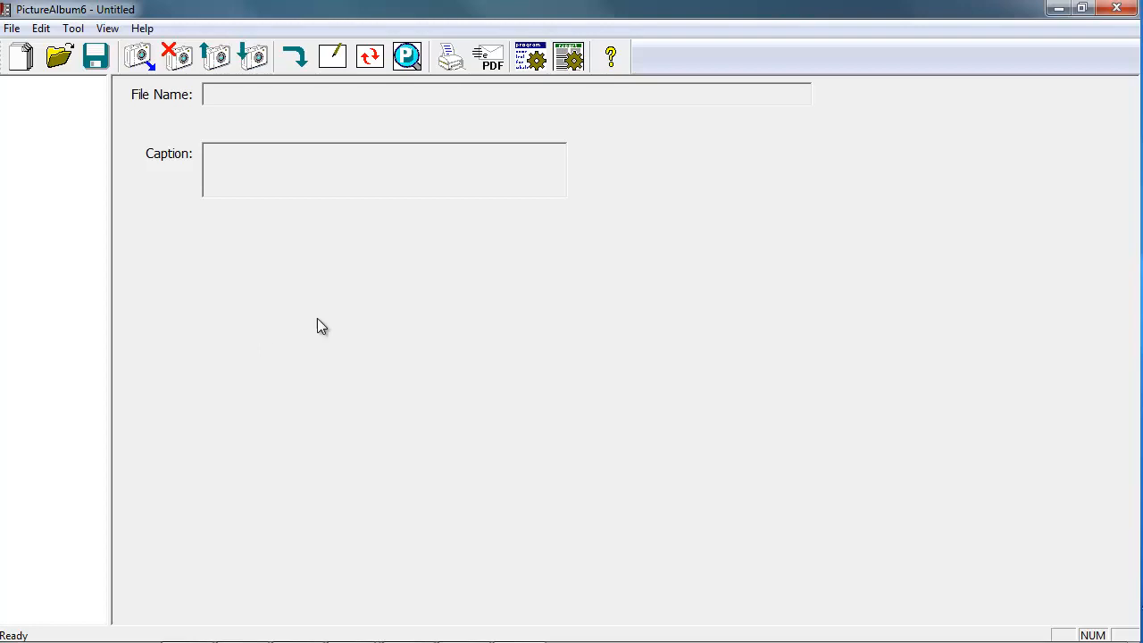
click(12, 28)
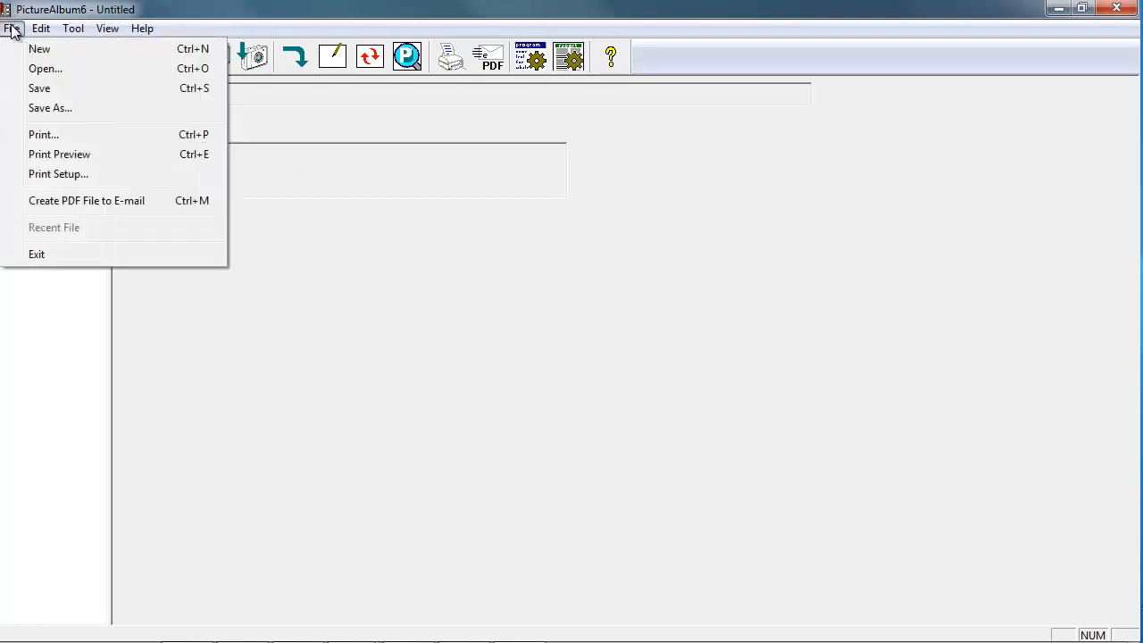
click(49, 109)
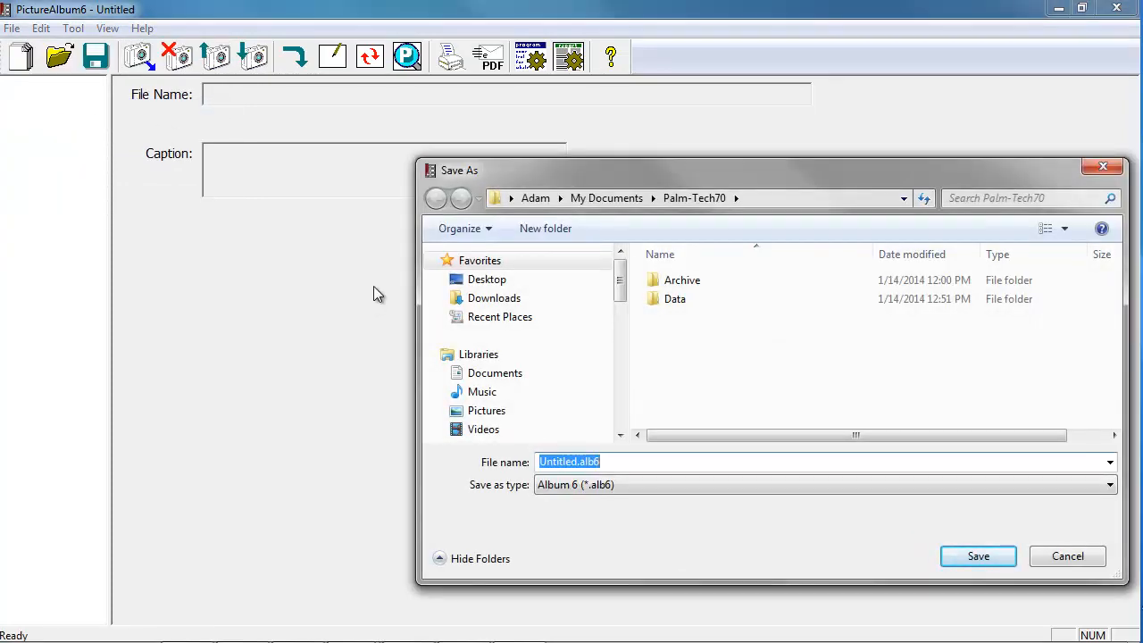
text(Sample)
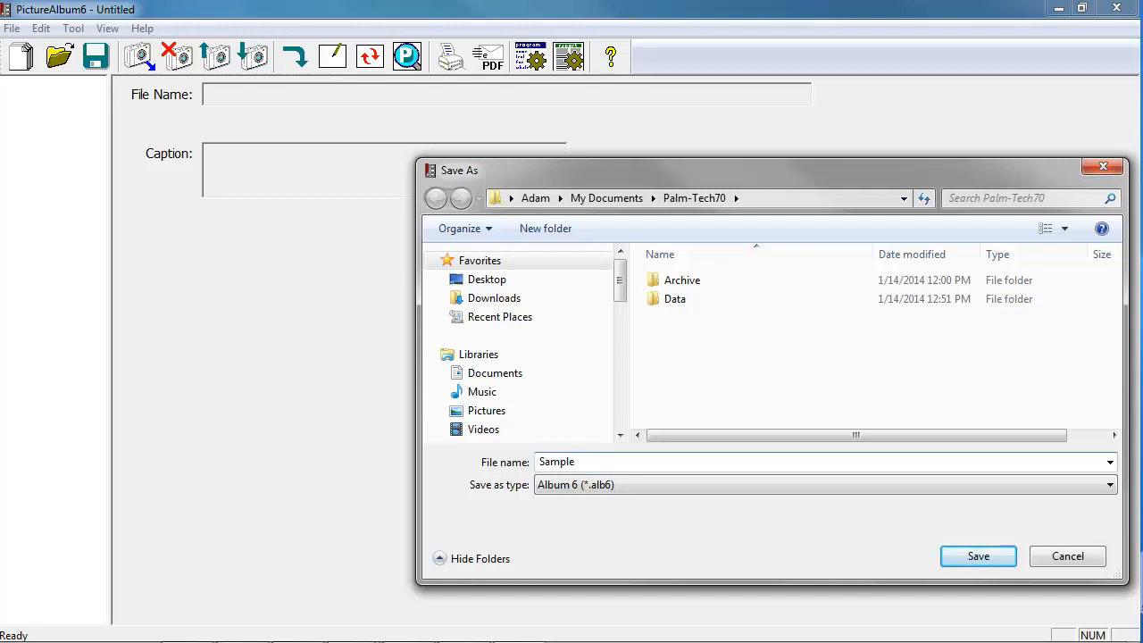
click(973, 555)
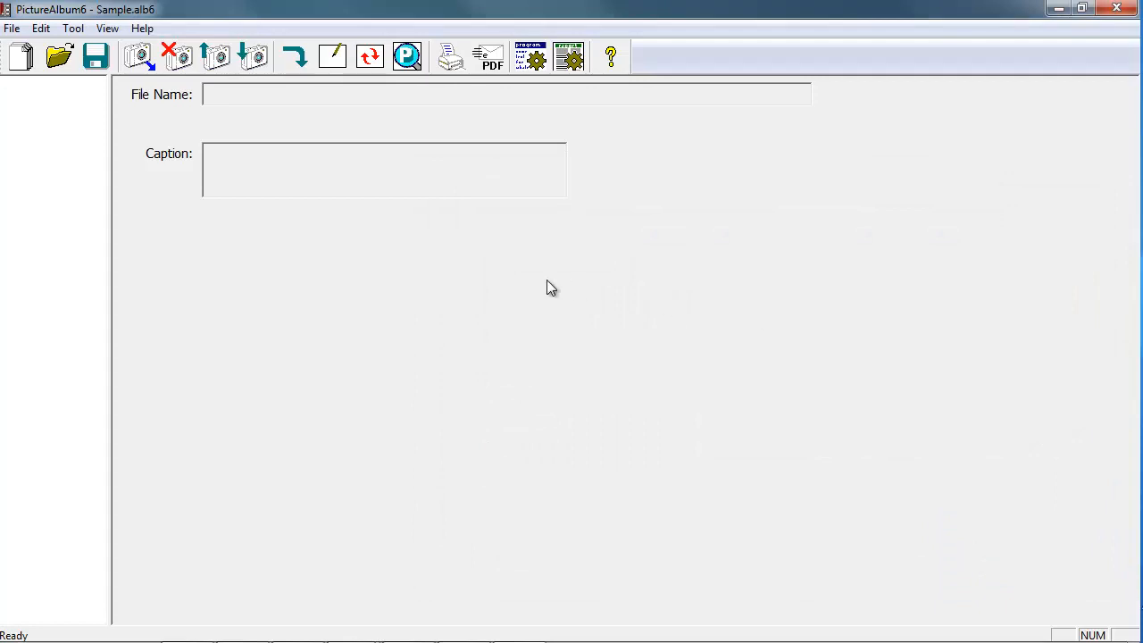
Add pic01.jpg from Sample Home Inspection Pictures to the album, including all the other pictures in that folder.
click(135, 57)
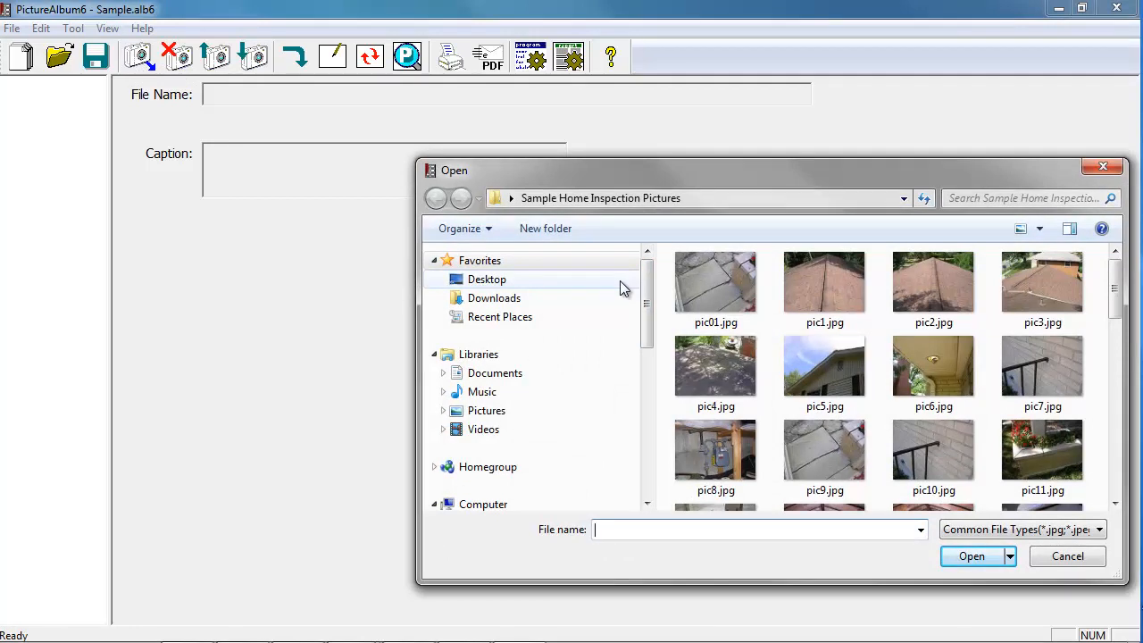
click(737, 297)
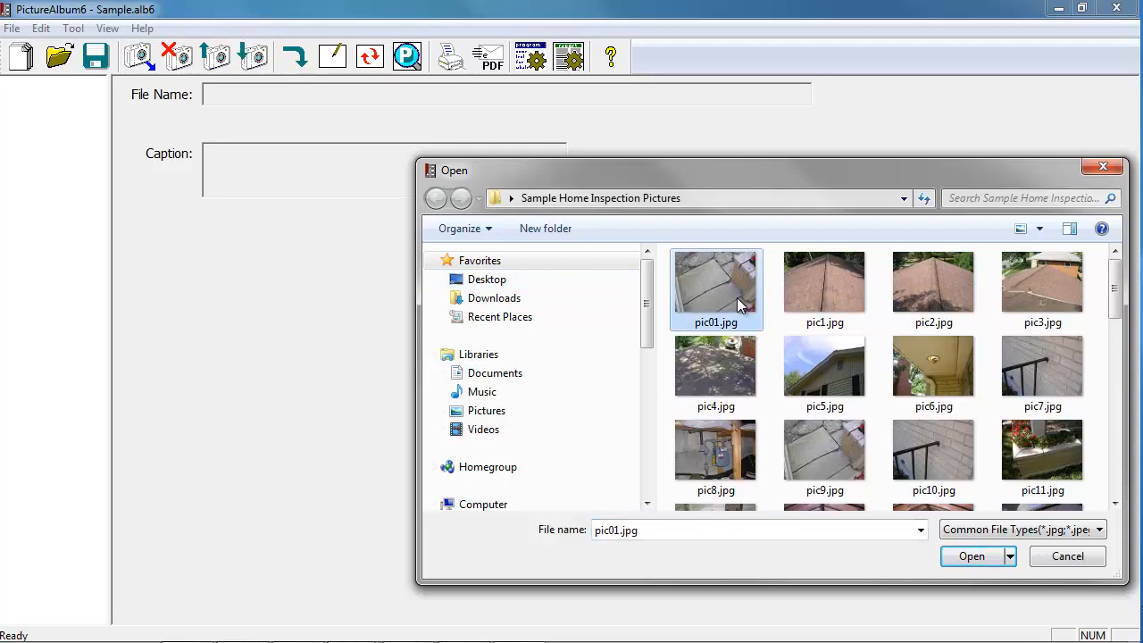
click(986, 561)
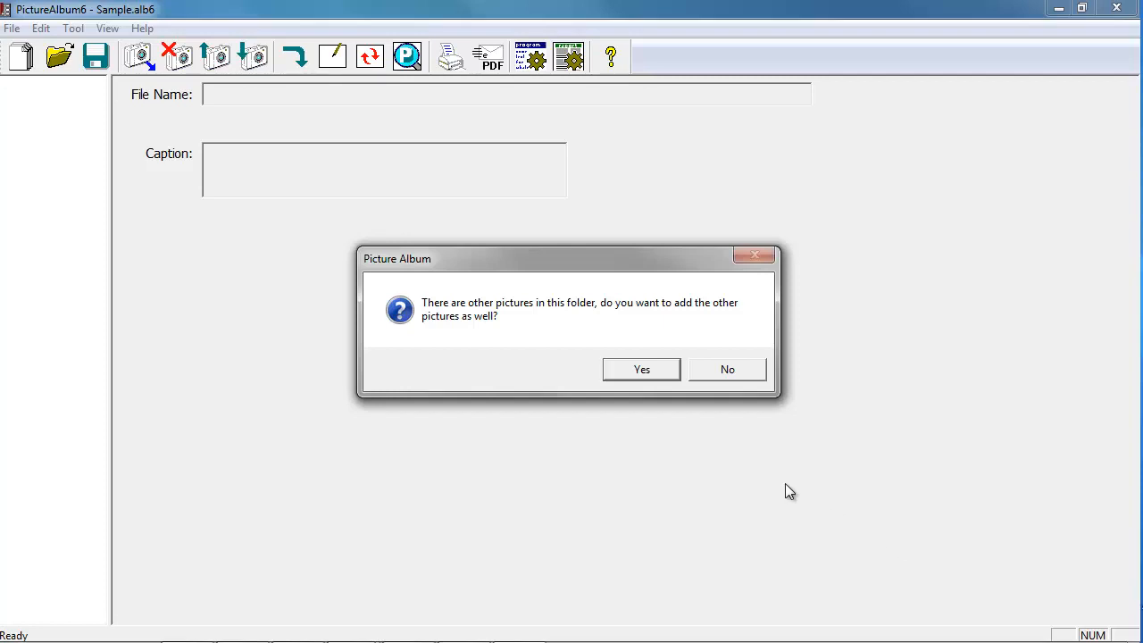
click(641, 370)
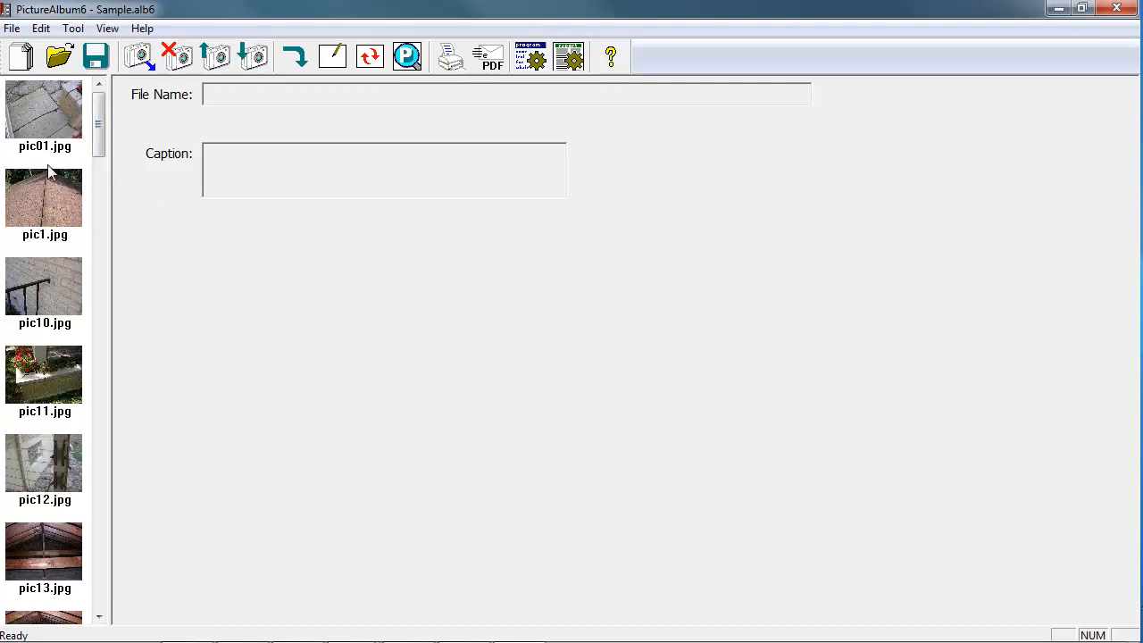
Move pic11.jpg two places up in the picture order, directly below pic01.jpg.
mouse_move(99, 158)
mouse_down()
mouse_move(97, 190)
mouse_move(101, 147)
mouse_up()
click(51, 354)
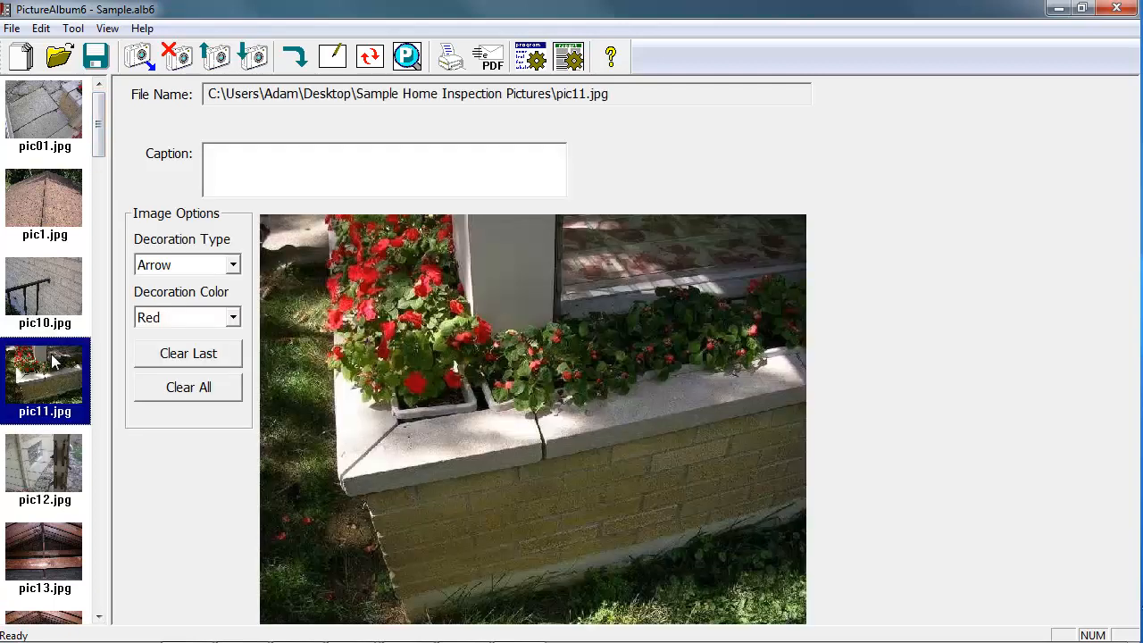
click(225, 64)
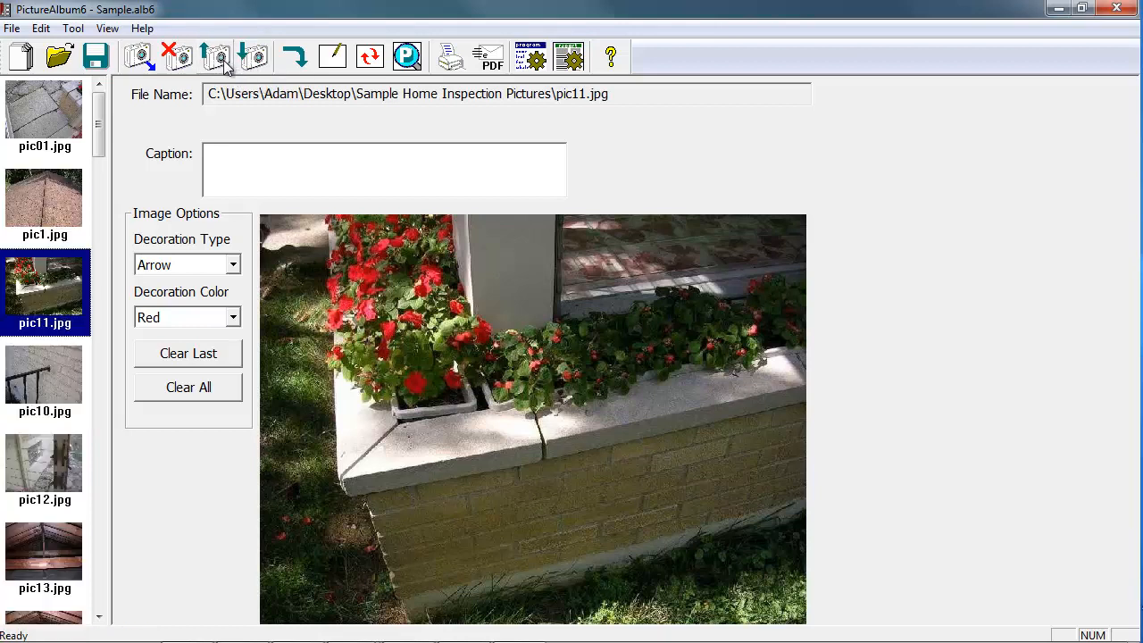
click(225, 64)
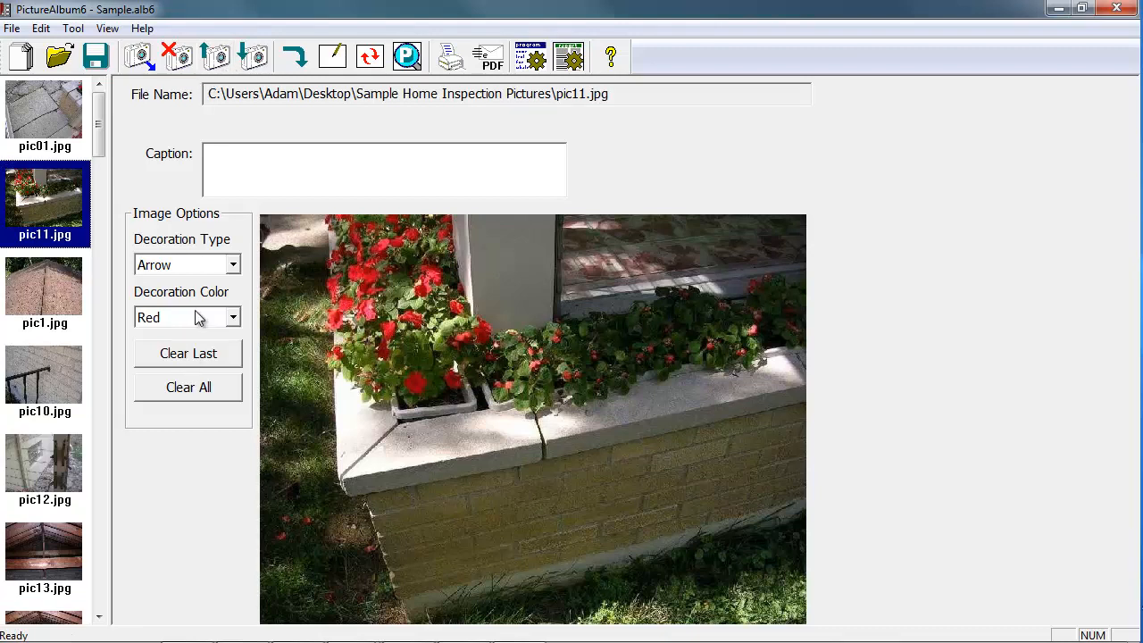
Delete pic13.jpg from the album.
click(61, 543)
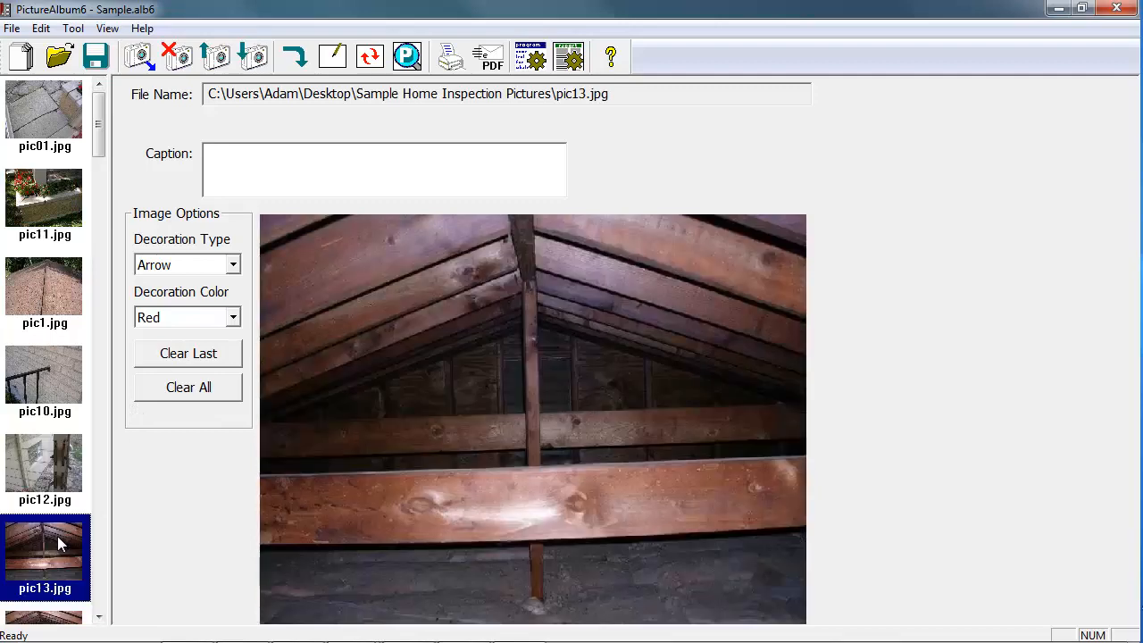
click(177, 58)
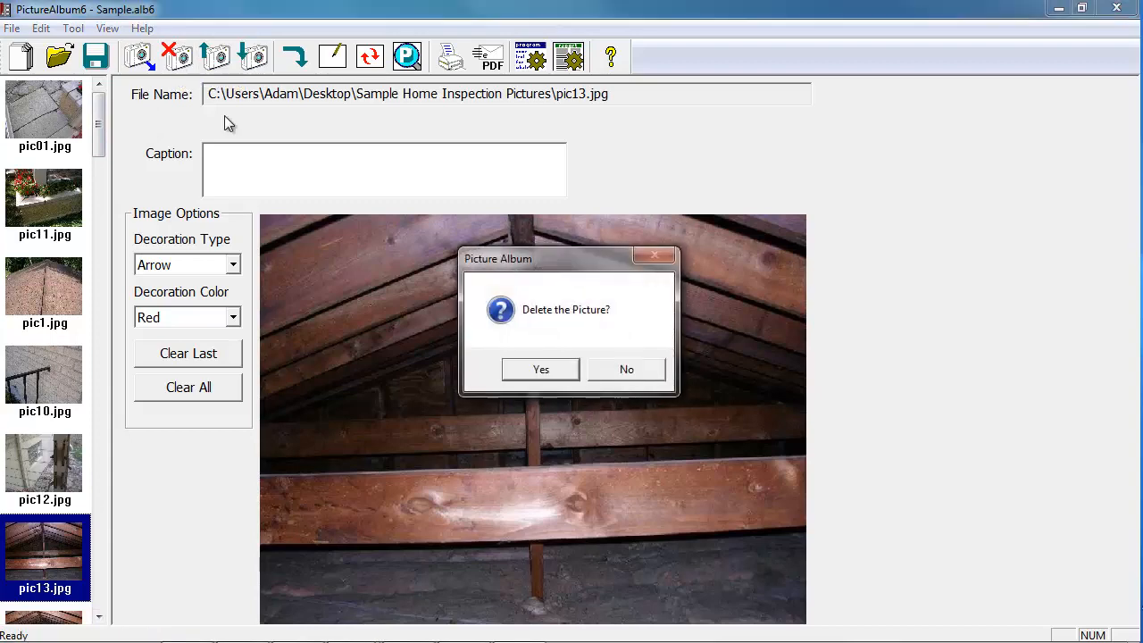
click(550, 368)
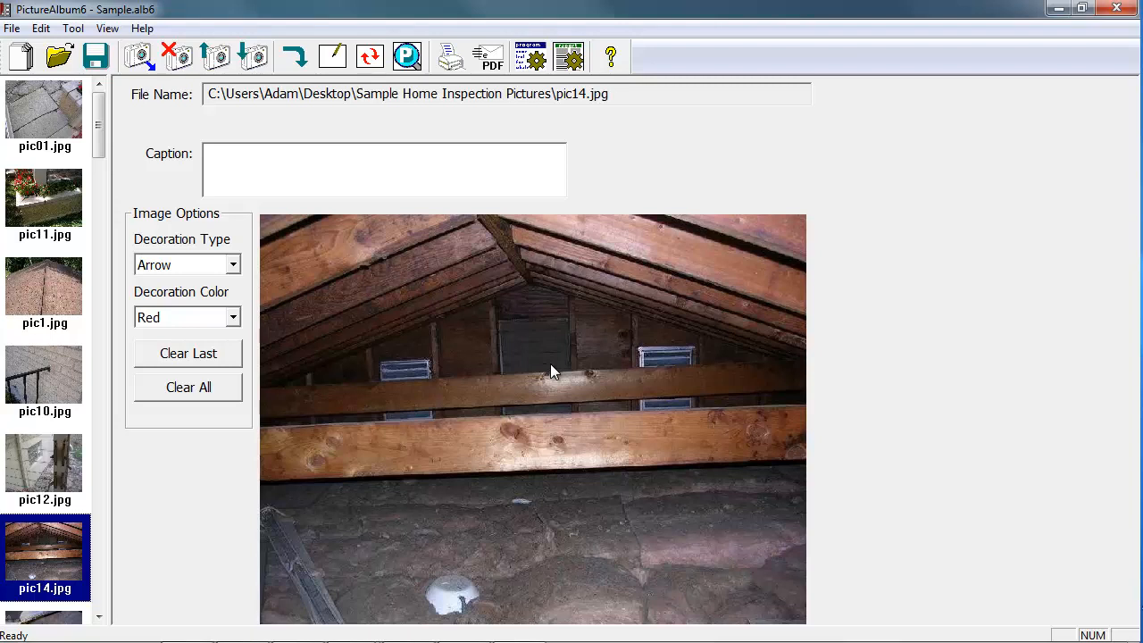
Select pic01.jpg and load the inspection notes from Example.inspx.
click(69, 134)
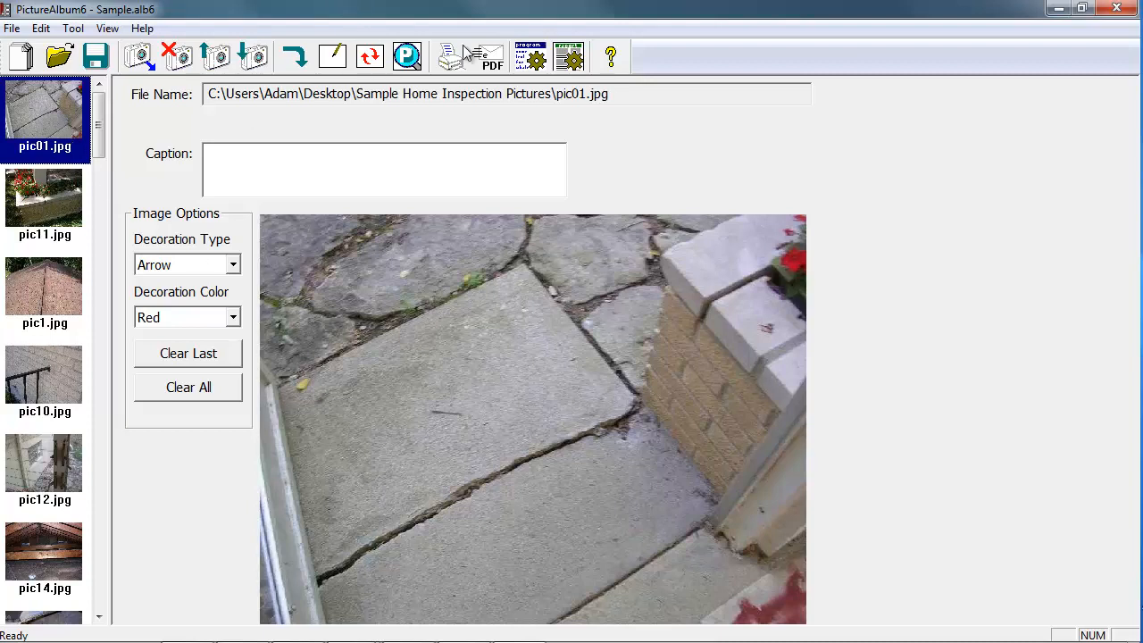
click(413, 65)
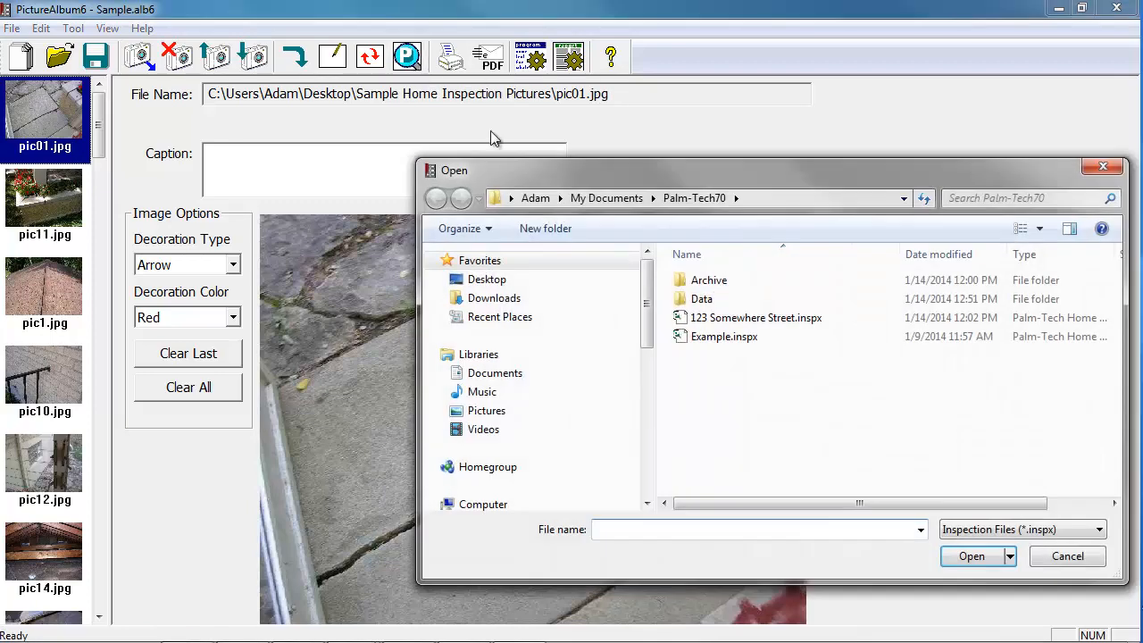
click(742, 343)
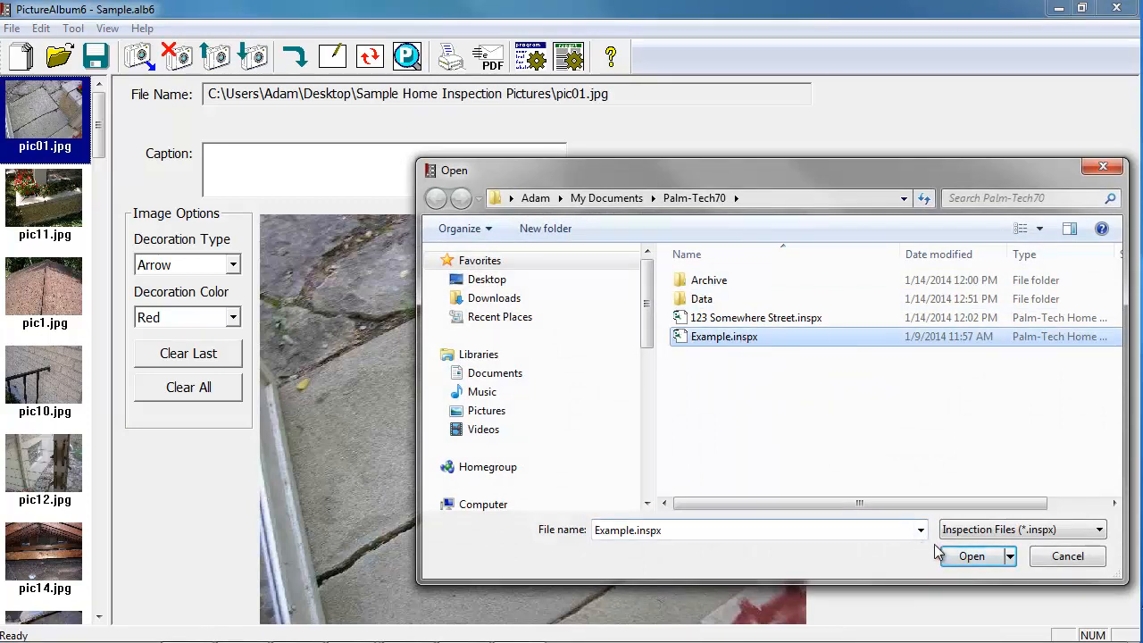
click(972, 556)
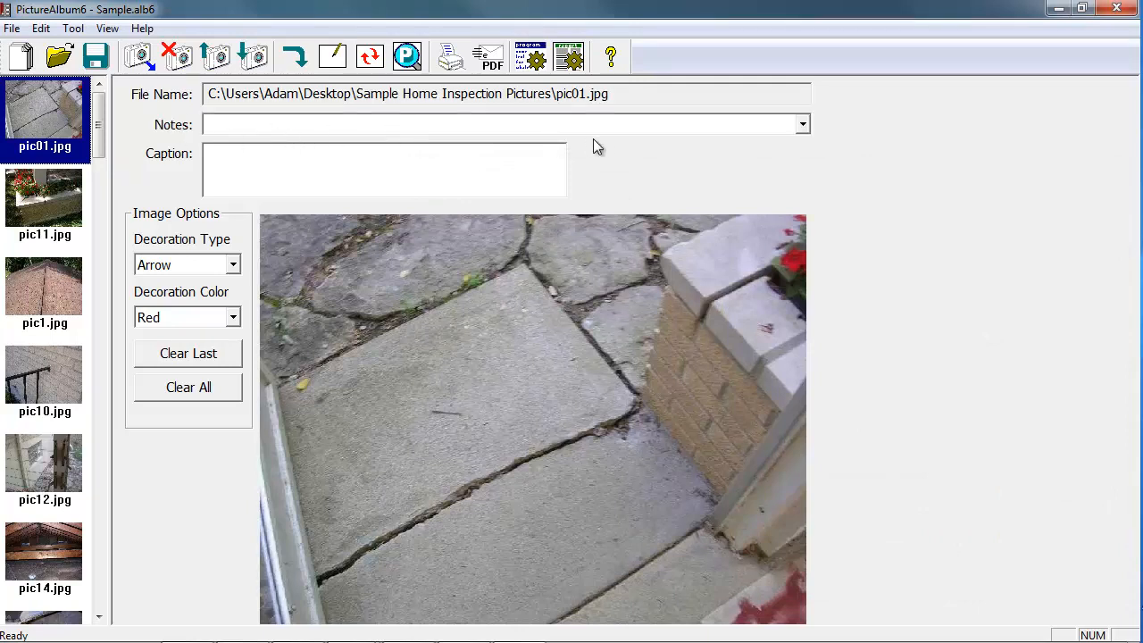
Caption pic01.jpg with the Lots and Grounds - Walks note "Cracks noted, Heaving at walk at rear 3 season storm door".
click(802, 125)
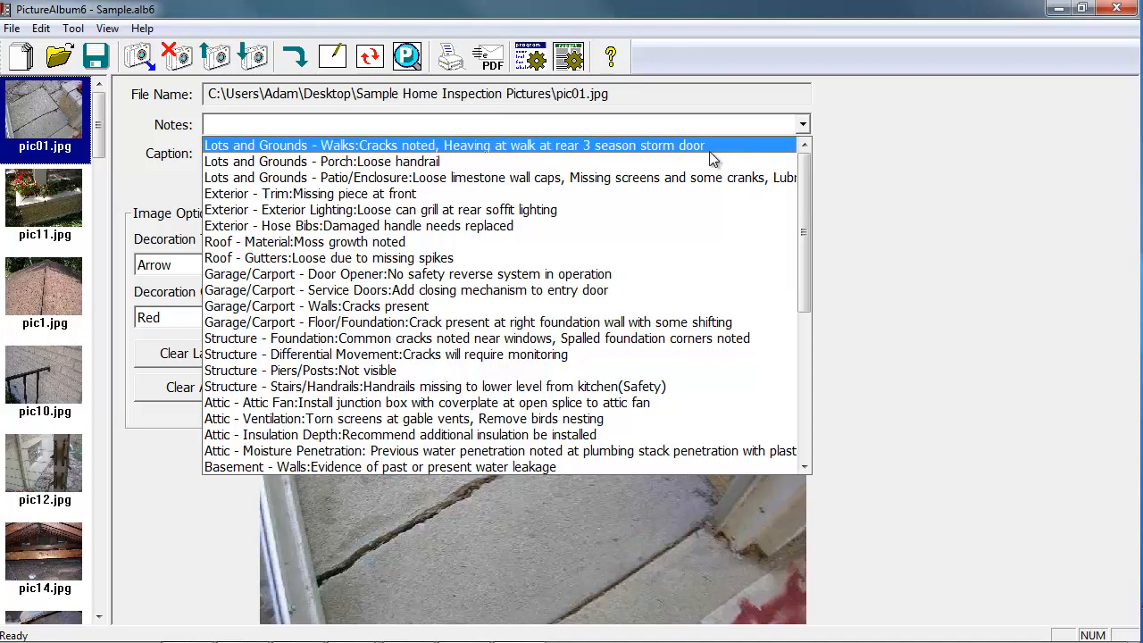
click(827, 146)
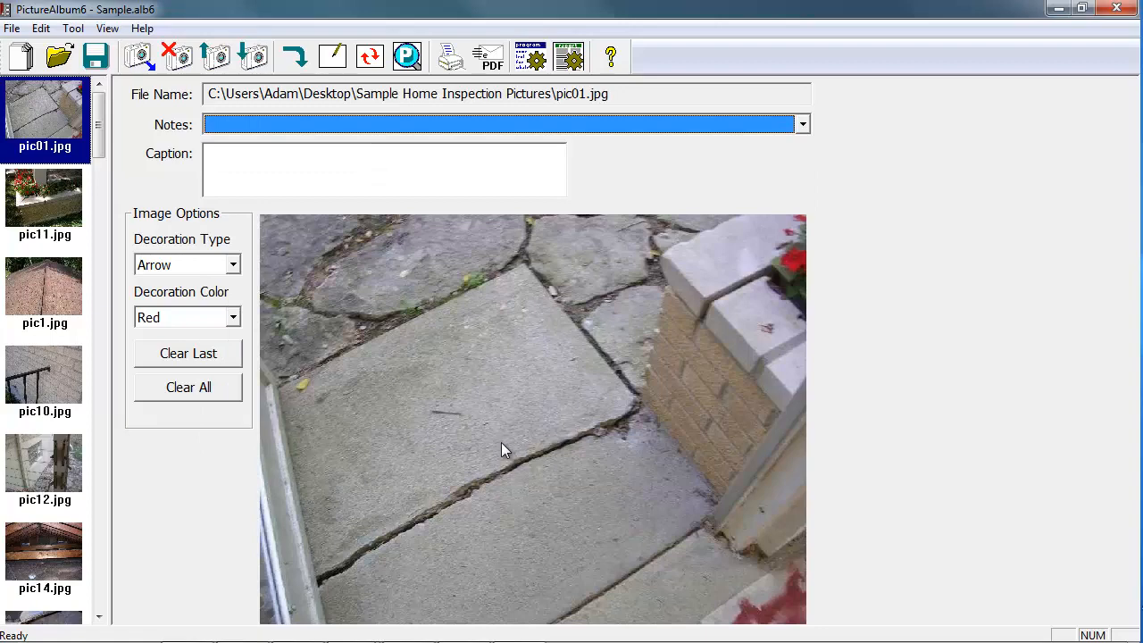
click(801, 128)
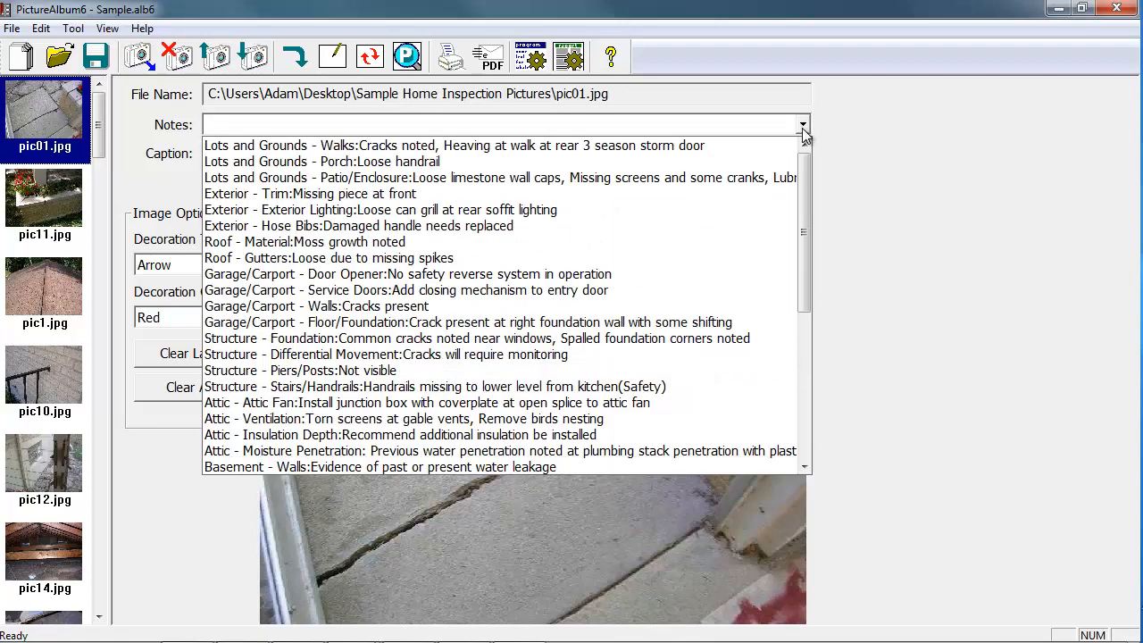
click(702, 149)
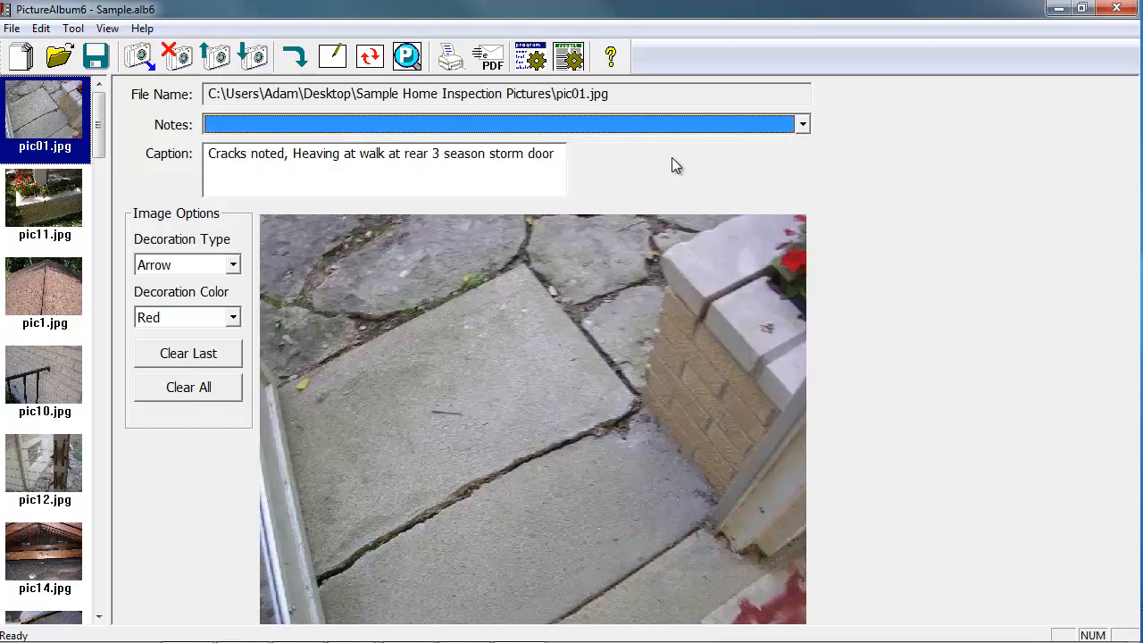
End the caption's existing sentence with a period and append "This is something else.".
click(555, 158)
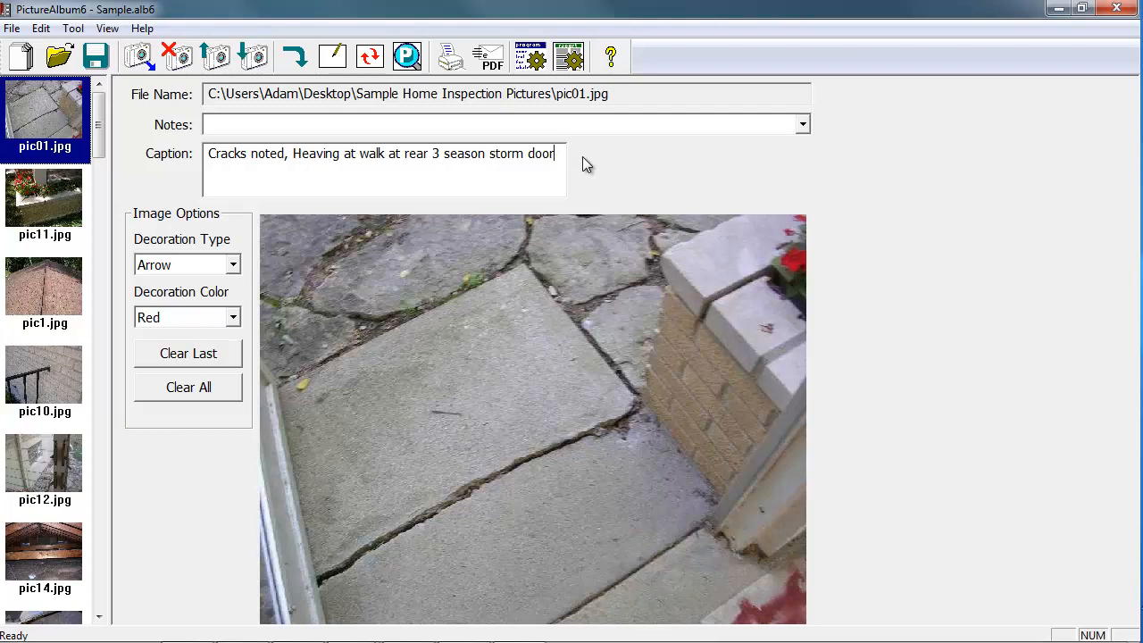
text(This t)
key(BackSpace)
text(is something else)
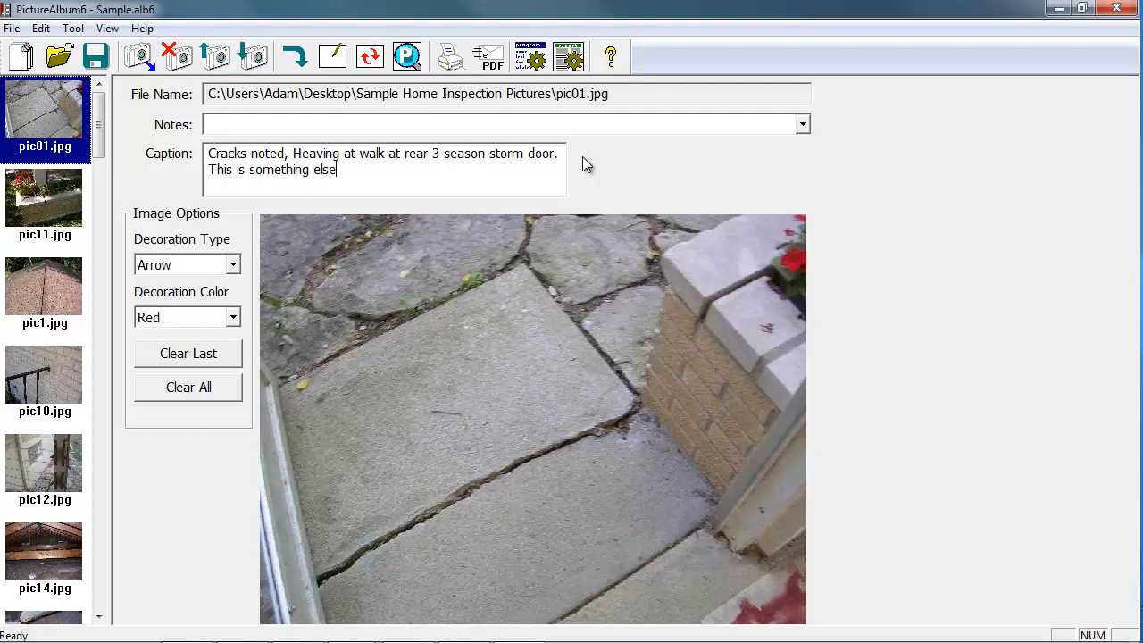
text(.)
Draw two red arrows on pic01.jpg pointing down to the long crack between the concrete slabs.
click(236, 271)
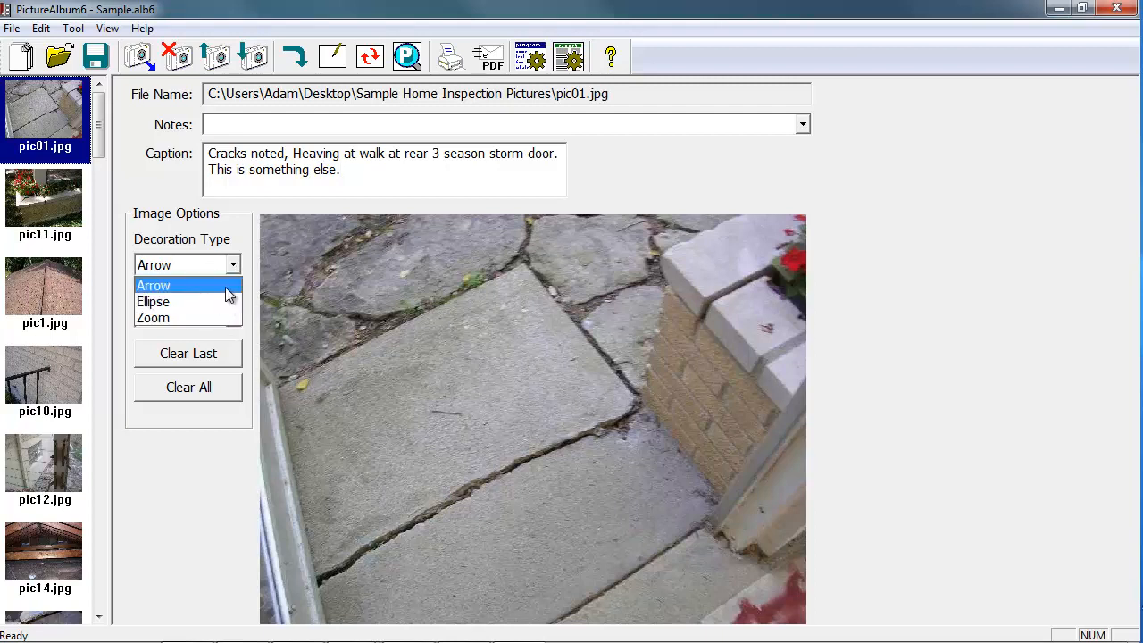
click(227, 287)
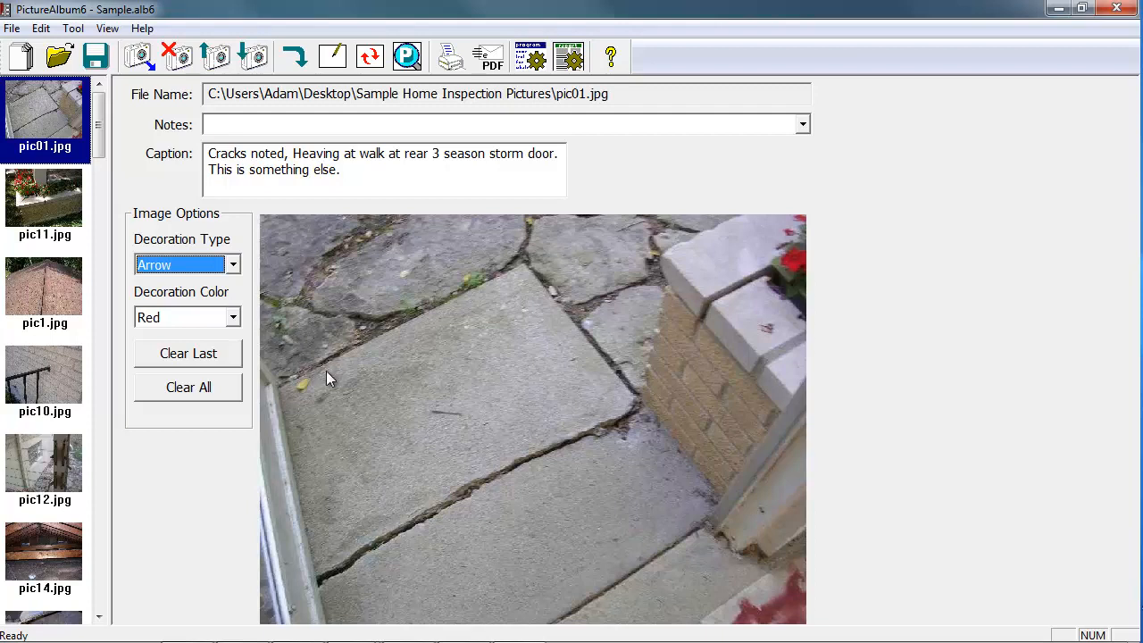
drag(335, 392, 410, 500)
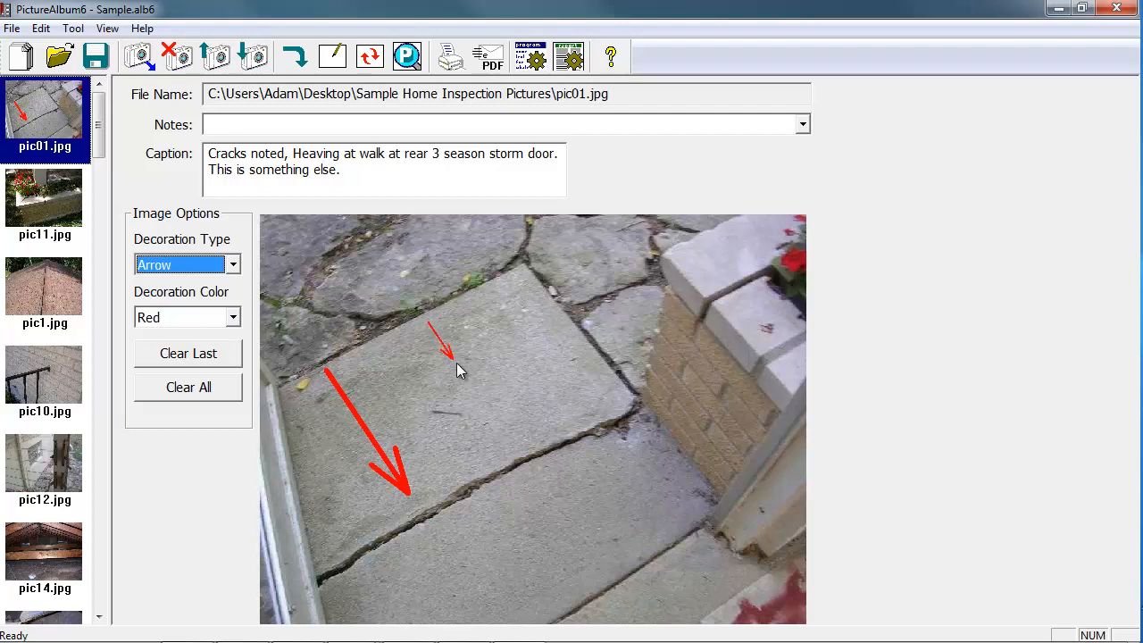
drag(456, 362, 505, 447)
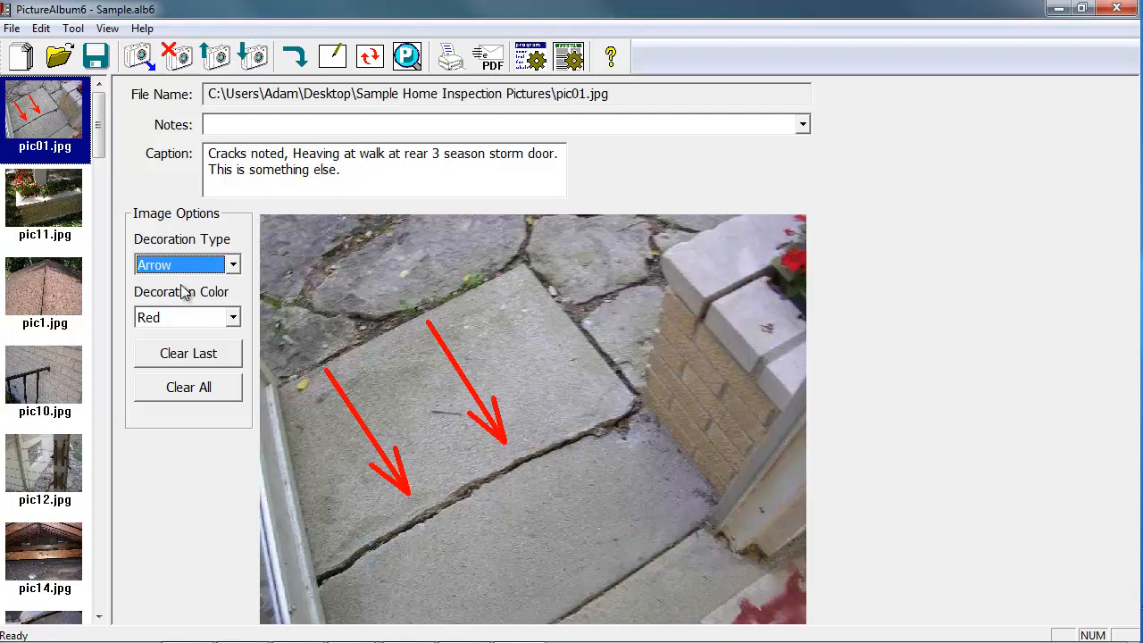
Draw a blue ellipse around the slab corner where the cracks meet beside the brick wall.
click(228, 266)
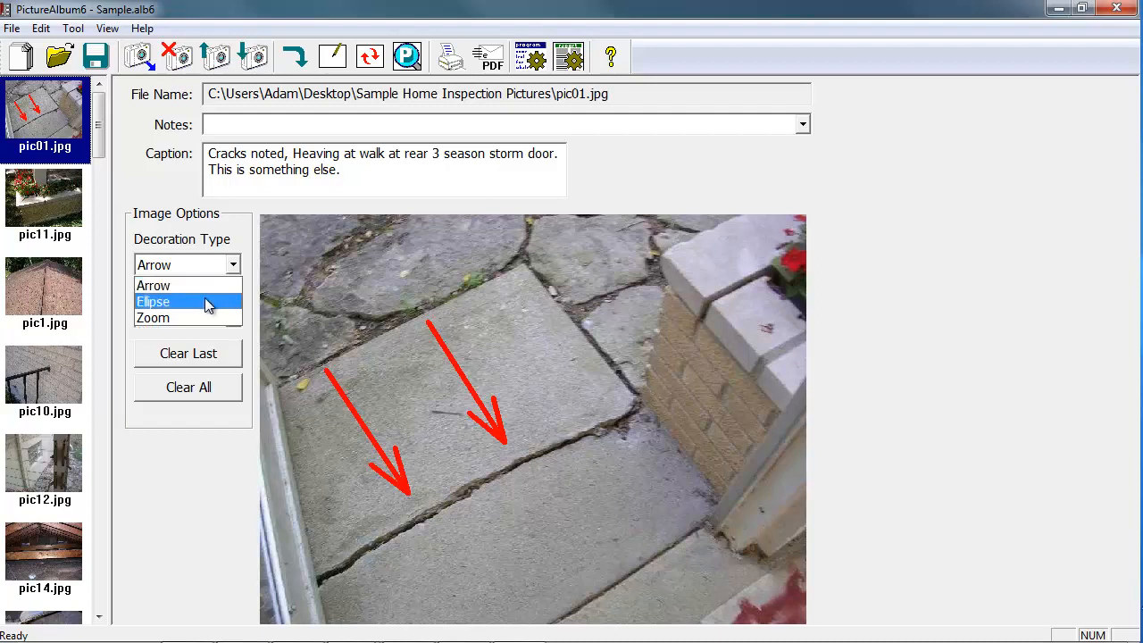
click(208, 302)
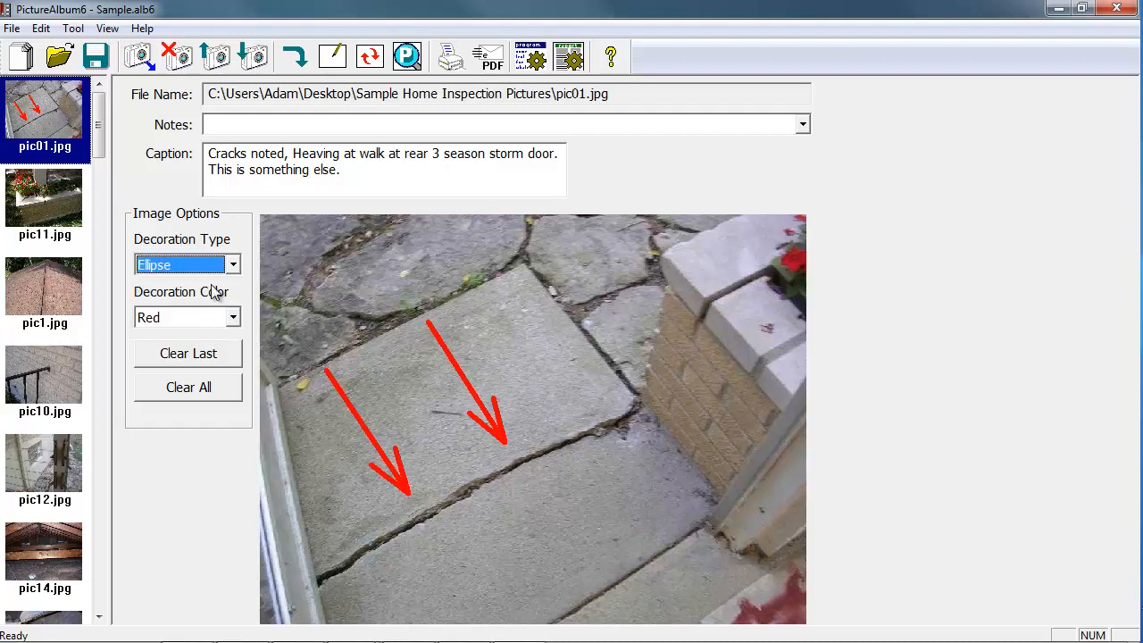
click(233, 319)
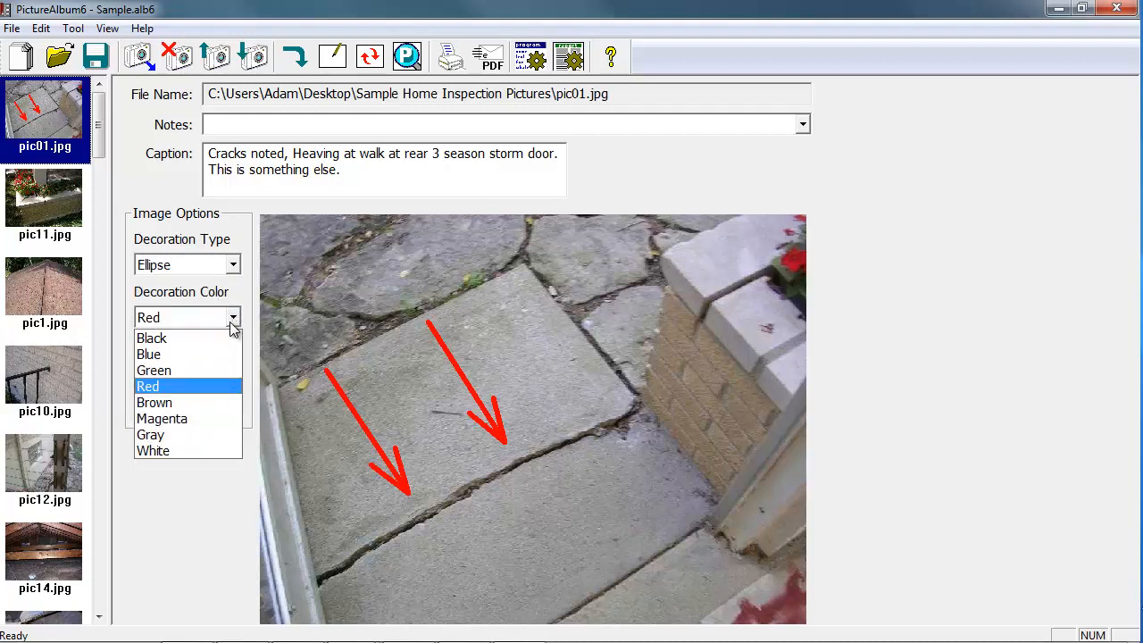
click(199, 360)
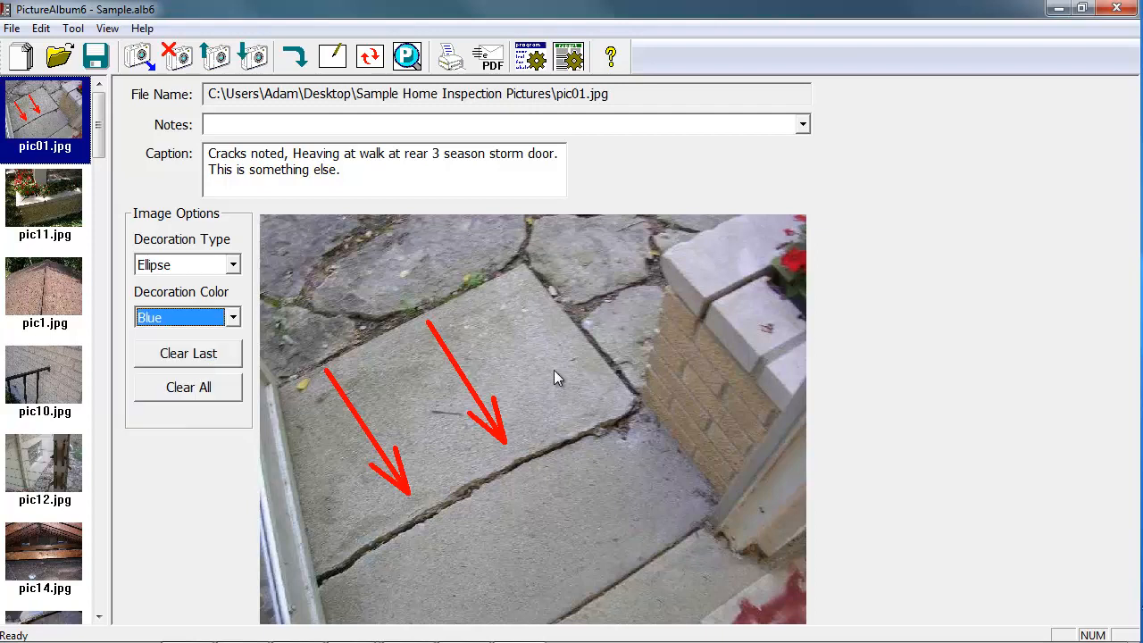
drag(556, 353, 677, 486)
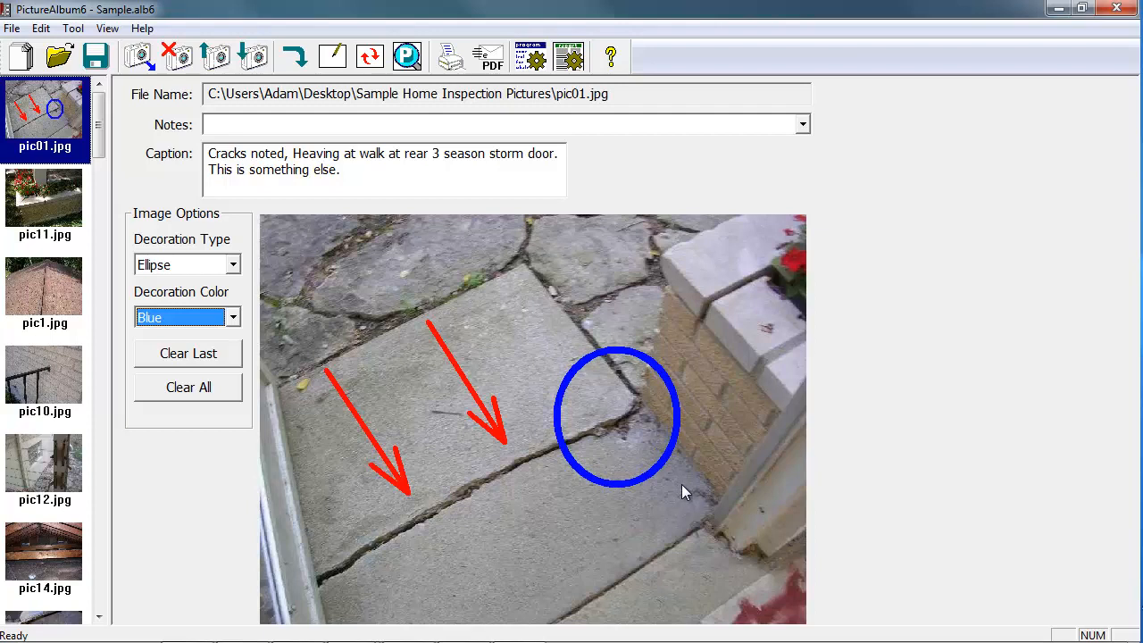
Draw a black arrow on pic01.jpg pointing down to the circled slab corner, and remove that last decoration again.
click(204, 267)
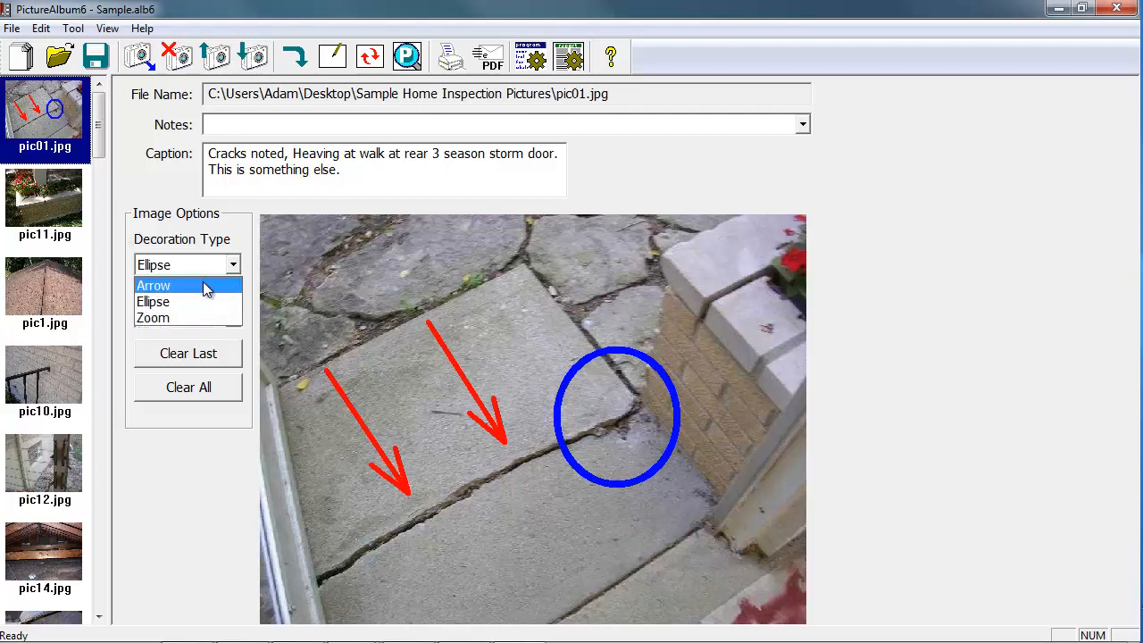
click(204, 286)
click(225, 319)
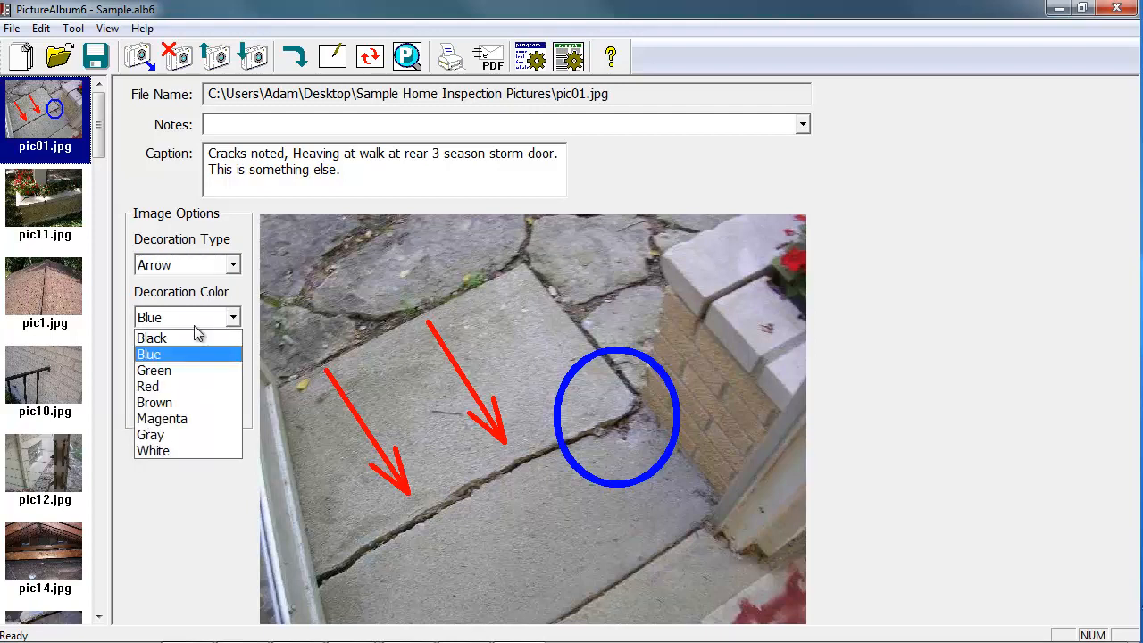
click(194, 333)
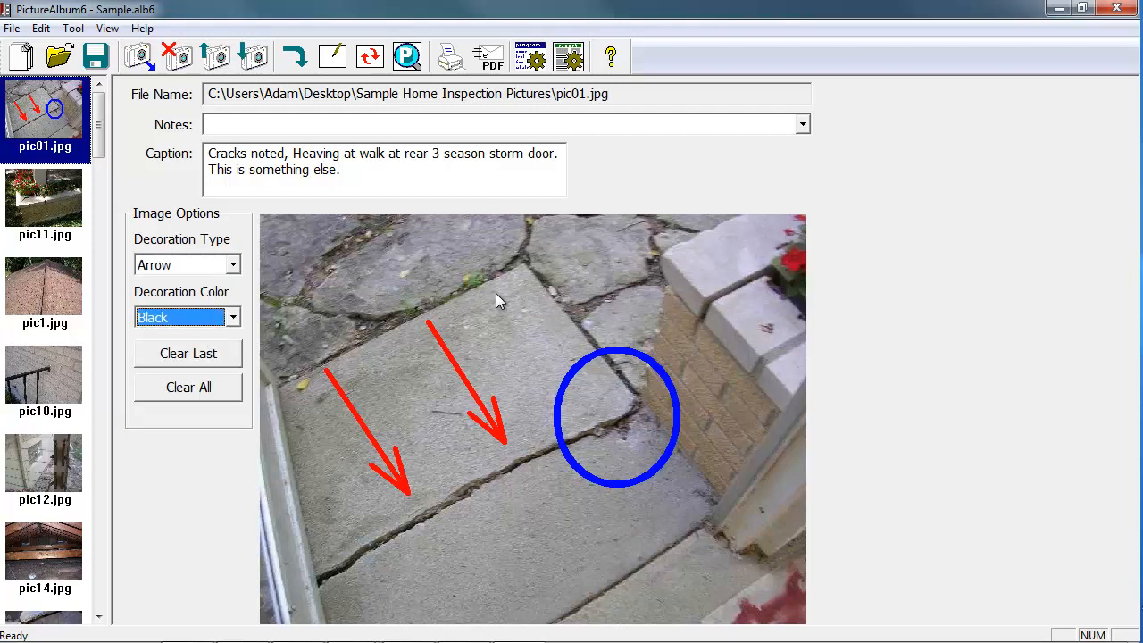
drag(495, 293, 608, 417)
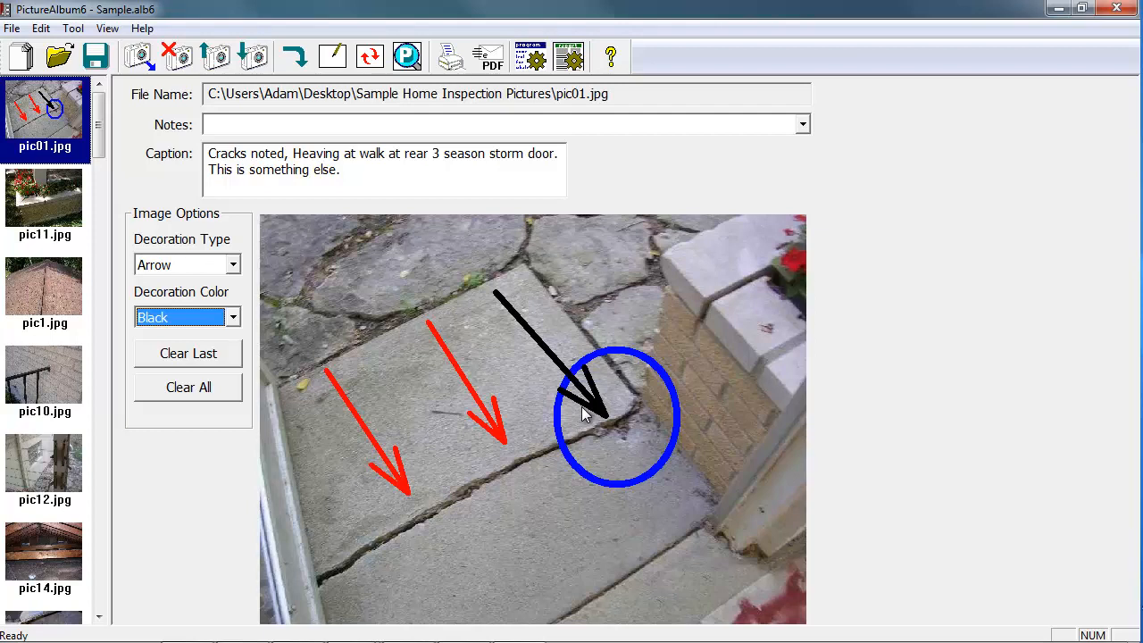
click(196, 357)
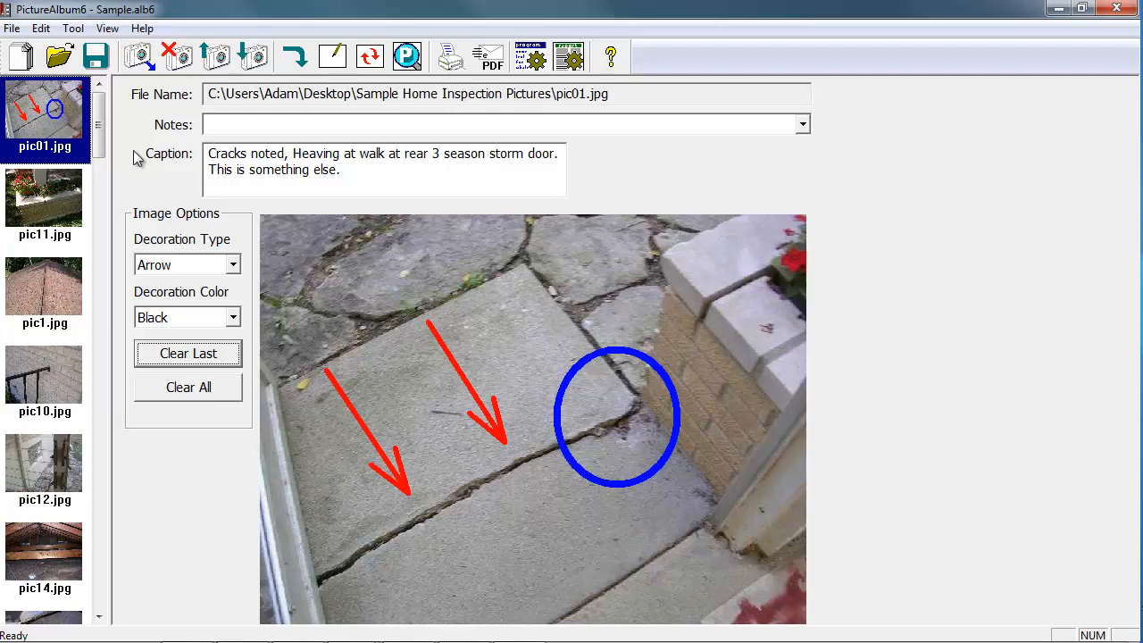
Review the album setup's pictures-per-page layouts and quantity-of-comment choices, and accept the setup as it is.
click(42, 29)
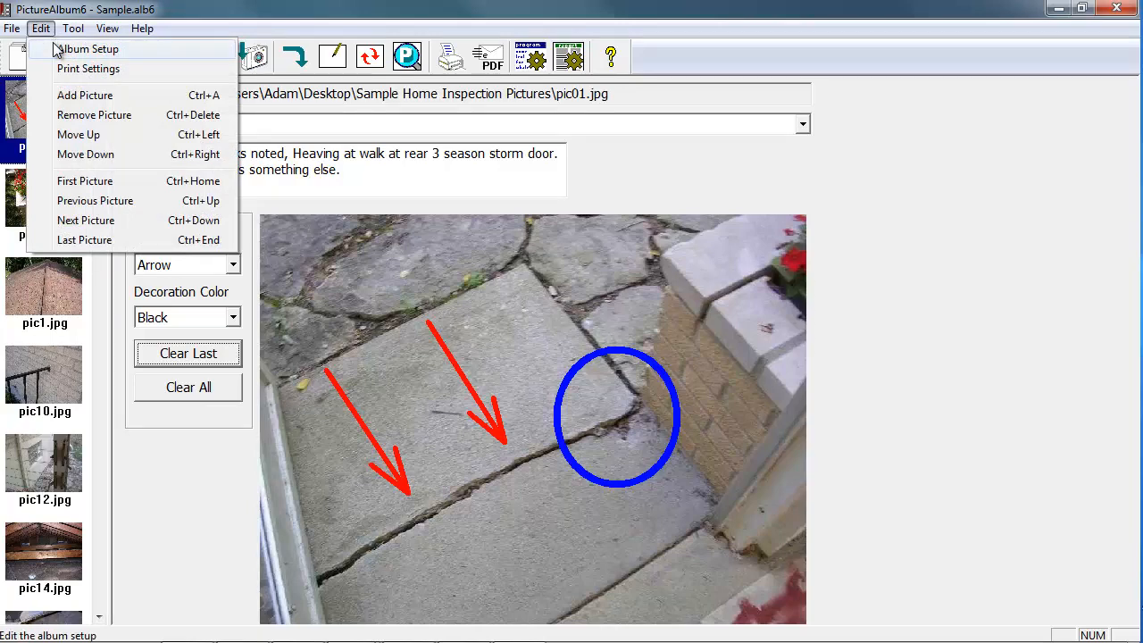
click(56, 50)
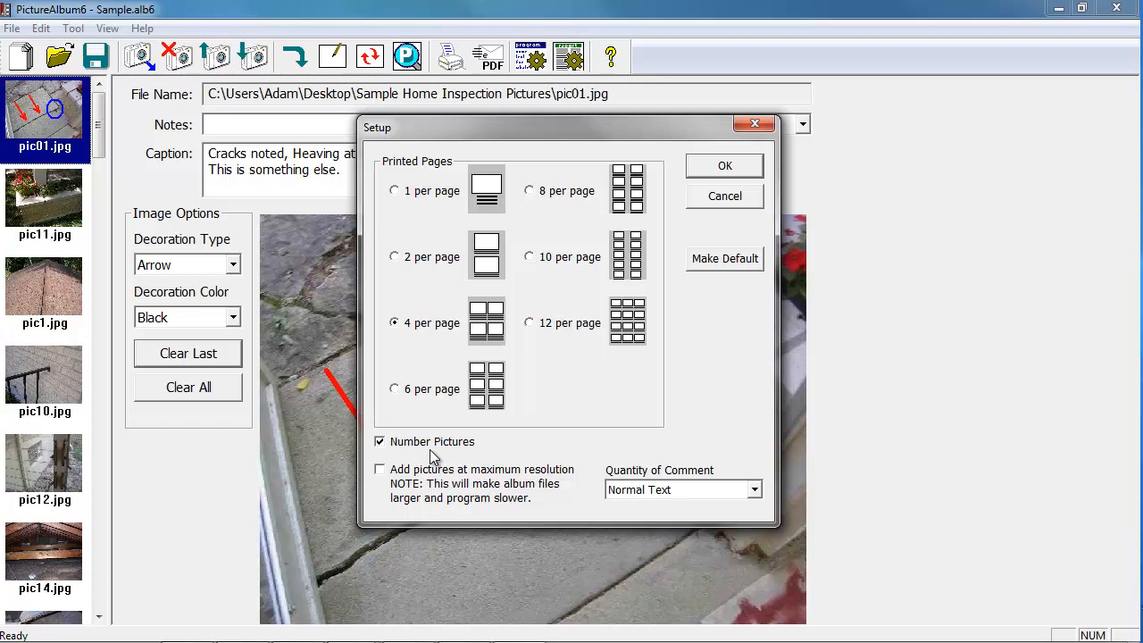
click(755, 491)
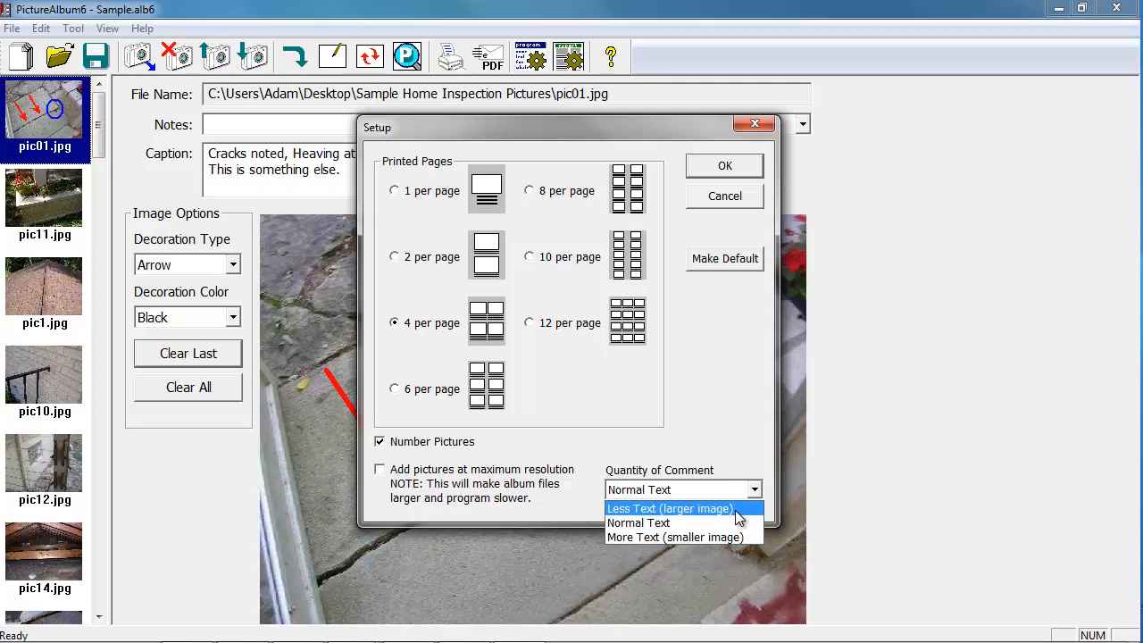
click(732, 436)
click(724, 167)
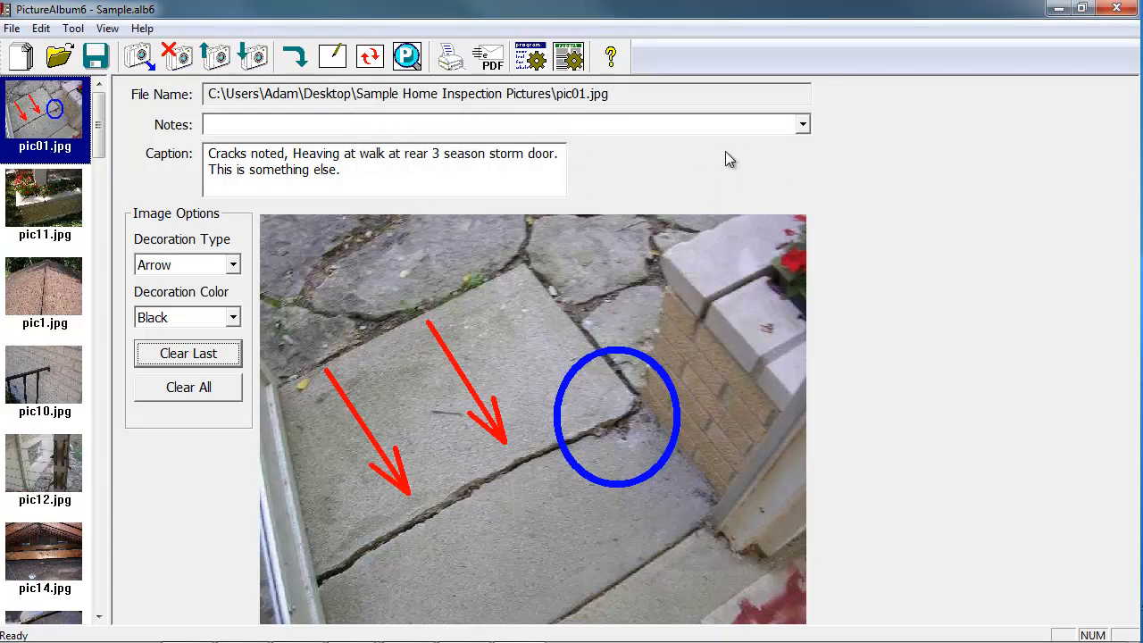
Review the print settings' margins, page layout and page options, trying the report cover page on and off, and accept them.
click(41, 29)
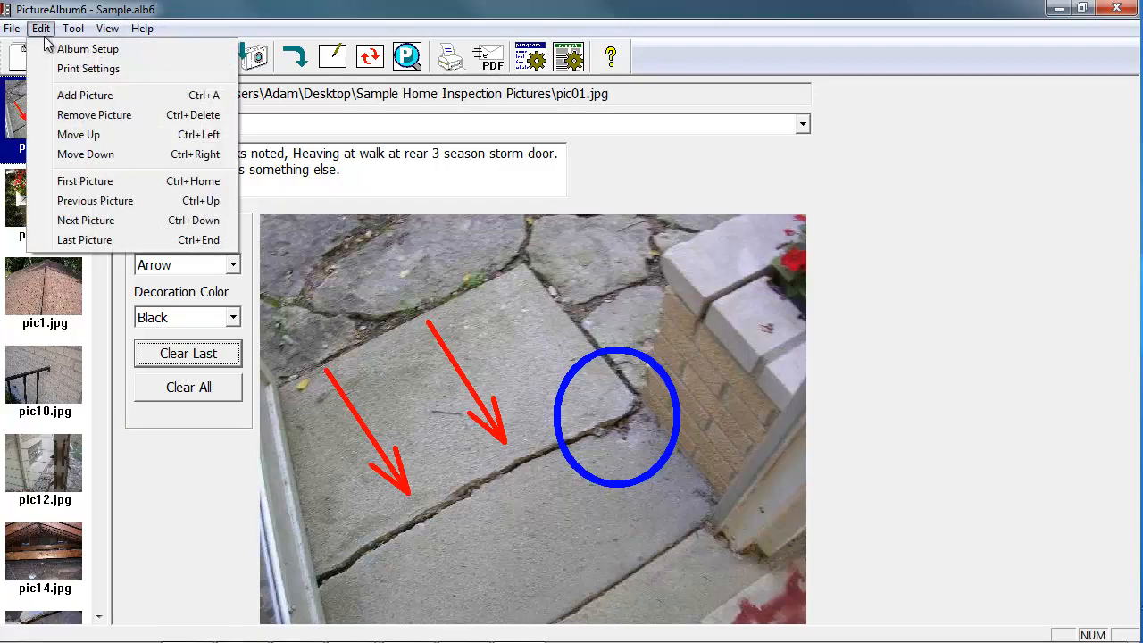
click(55, 68)
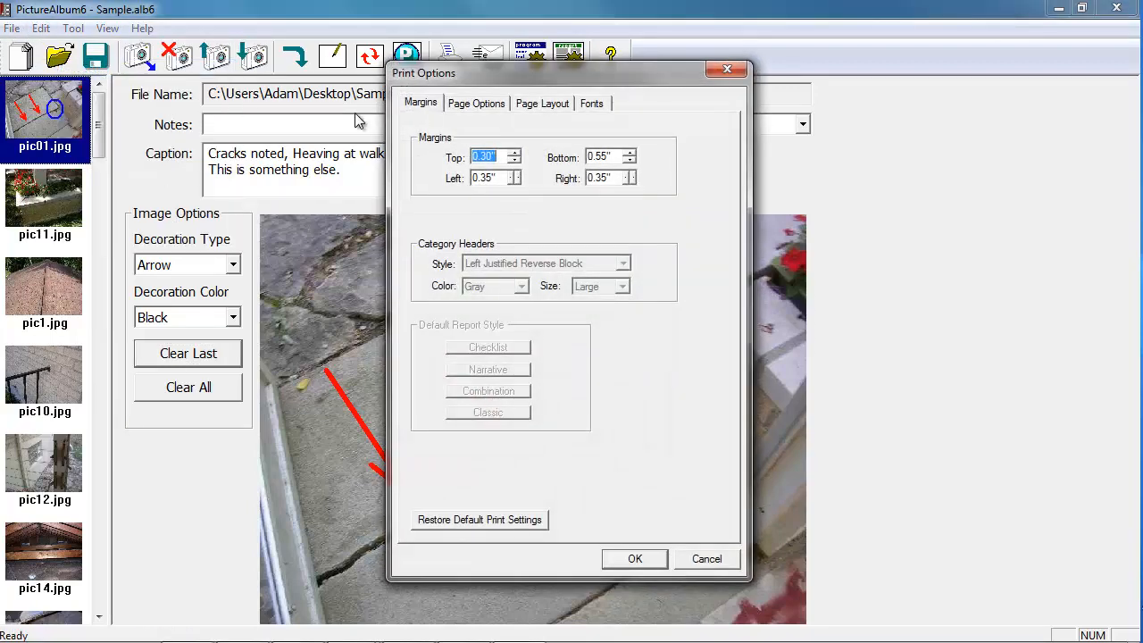
click(521, 104)
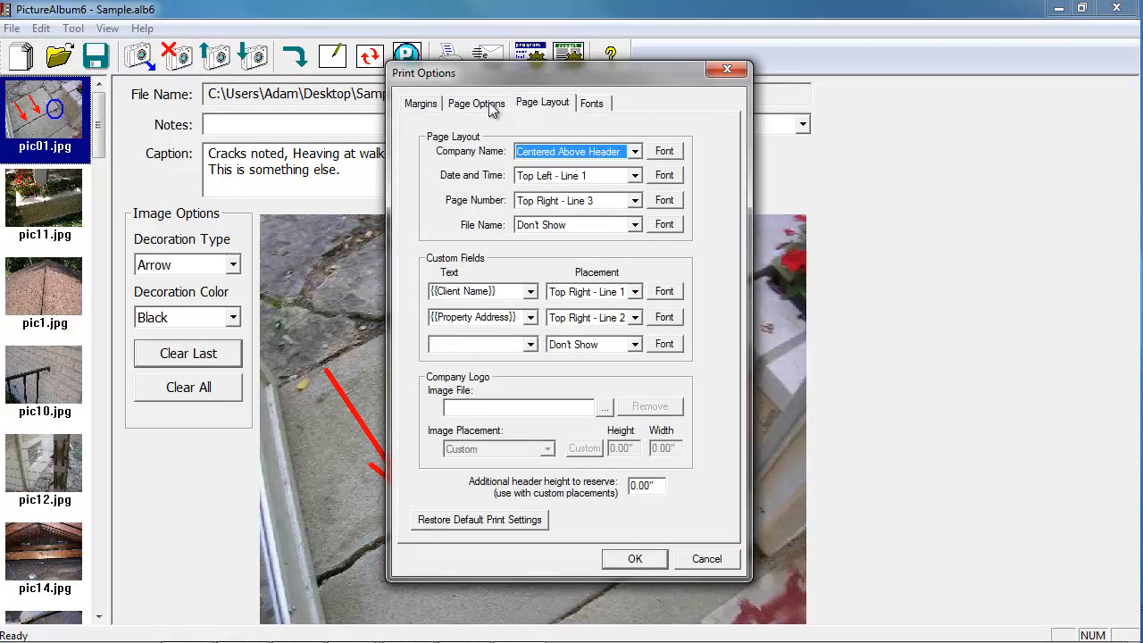
click(489, 106)
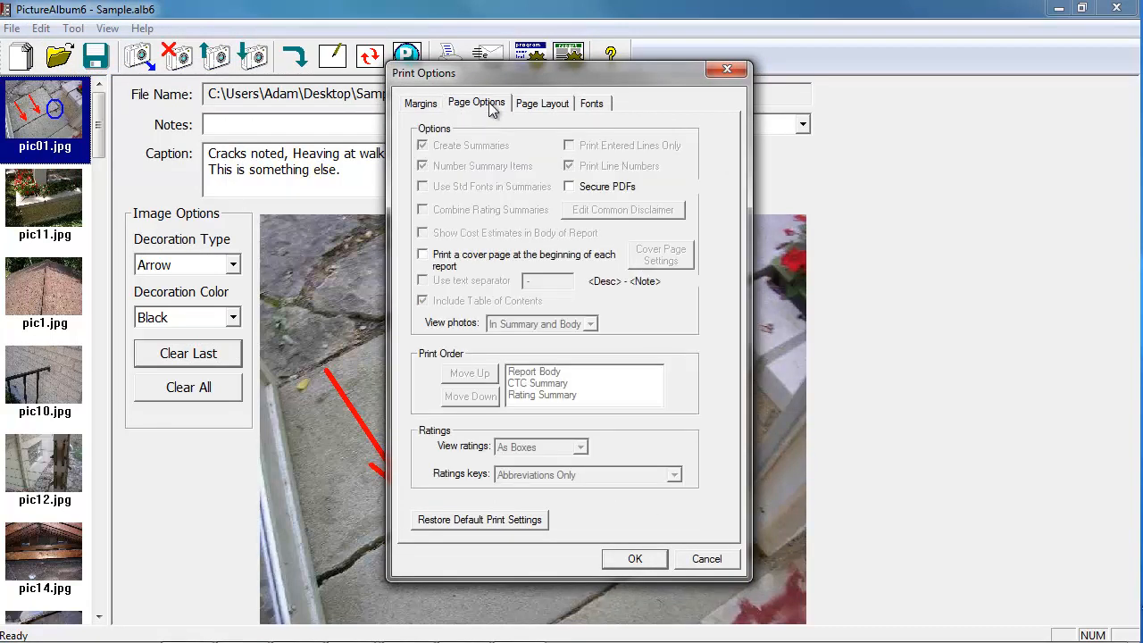
click(483, 260)
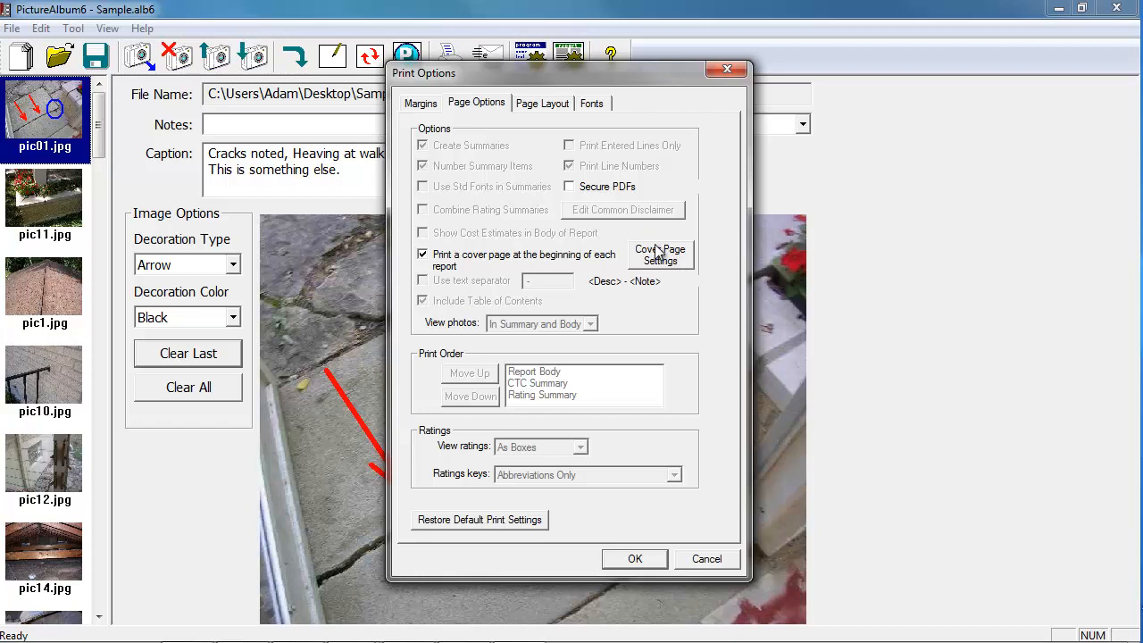
click(556, 256)
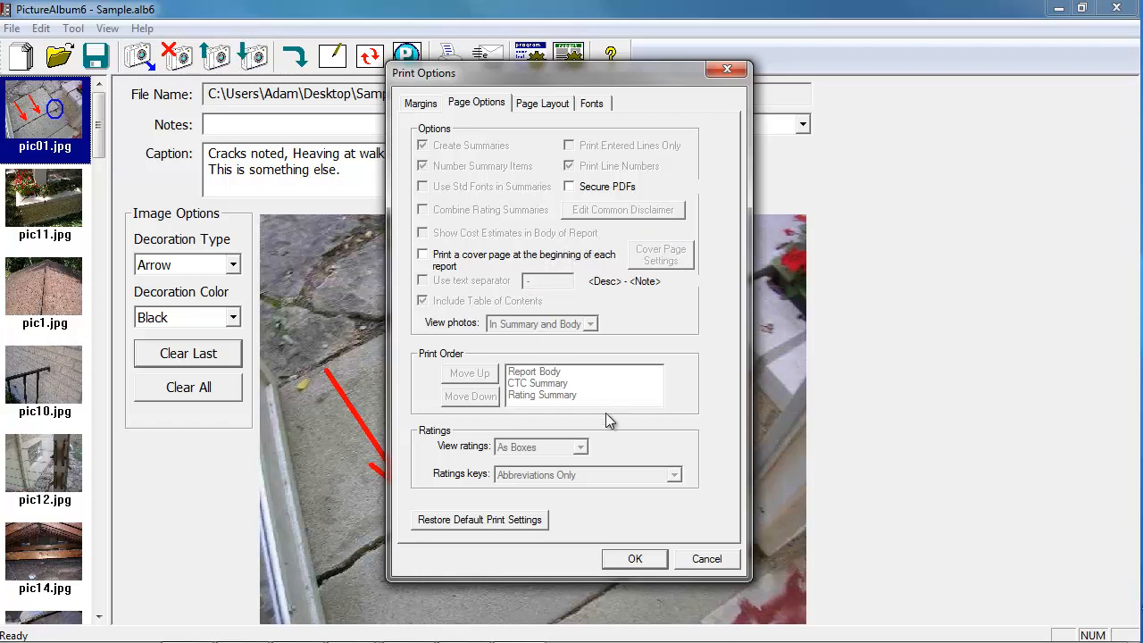
click(634, 559)
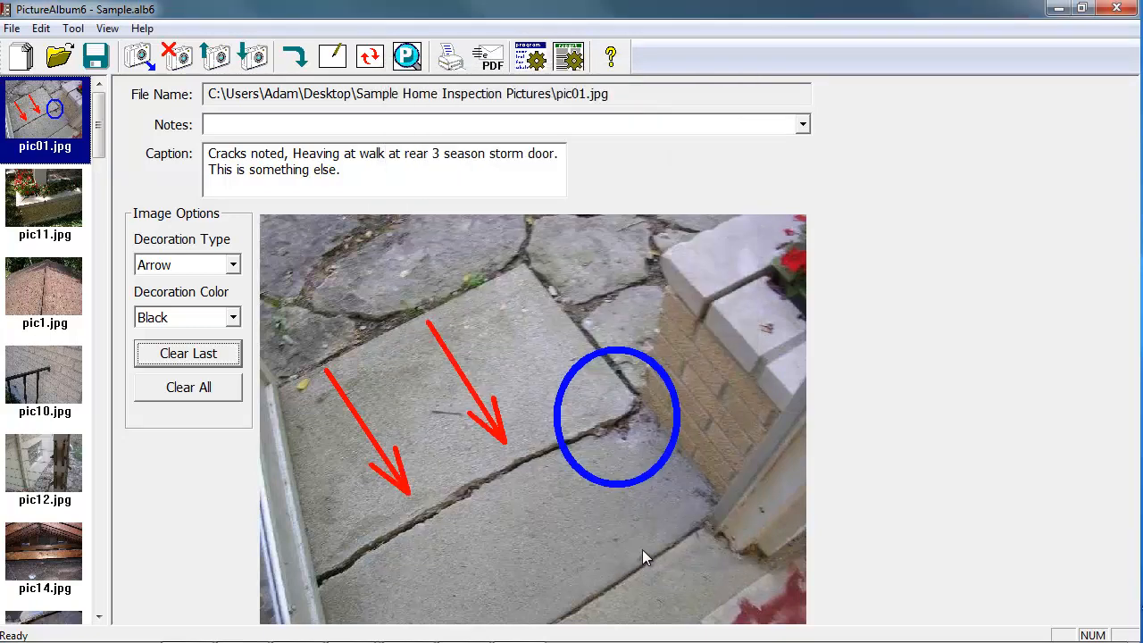
Preview the album for printing and examine the first page's marked-up picture and caption up close.
click(12, 28)
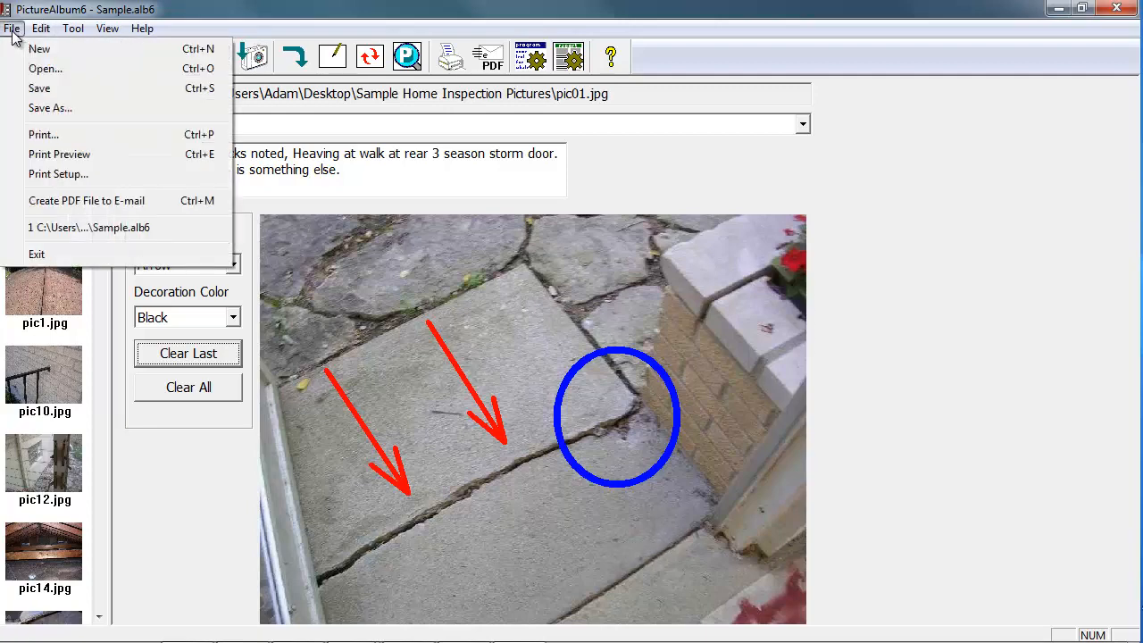
click(40, 156)
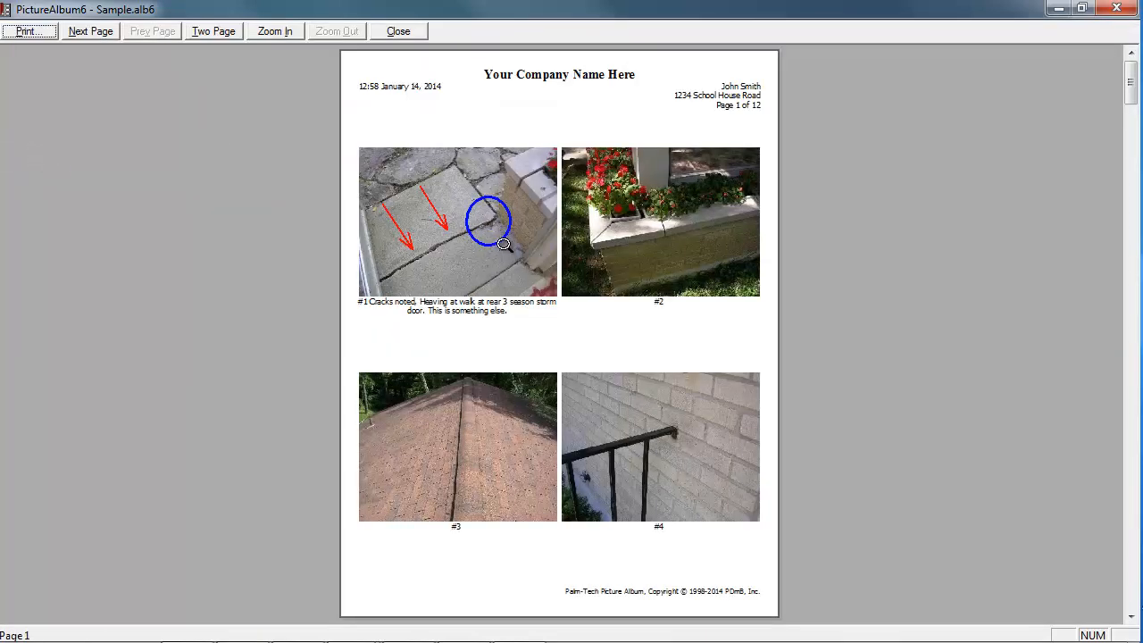
click(500, 215)
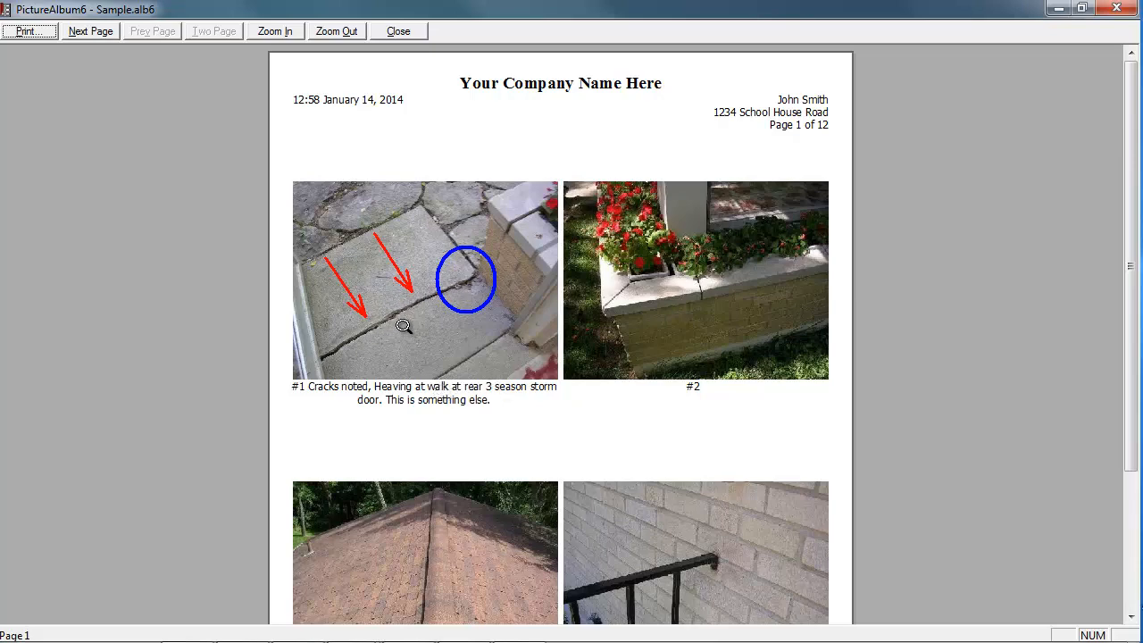
click(541, 416)
click(544, 416)
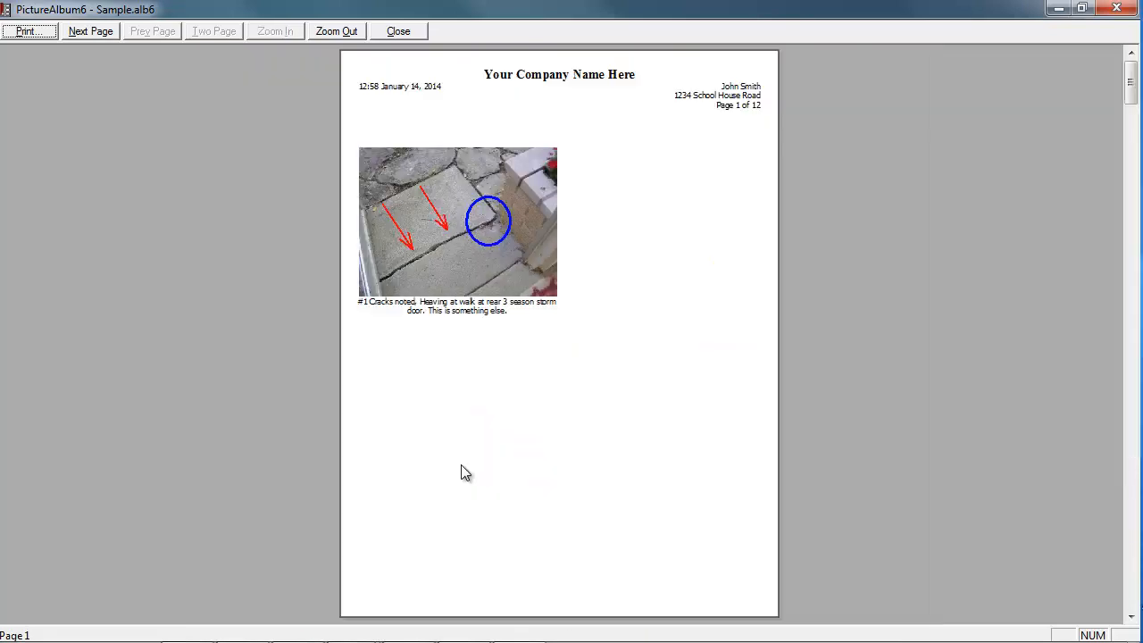
Page forward through the print preview from page 1 to page 5 to check the picture layout.
click(92, 36)
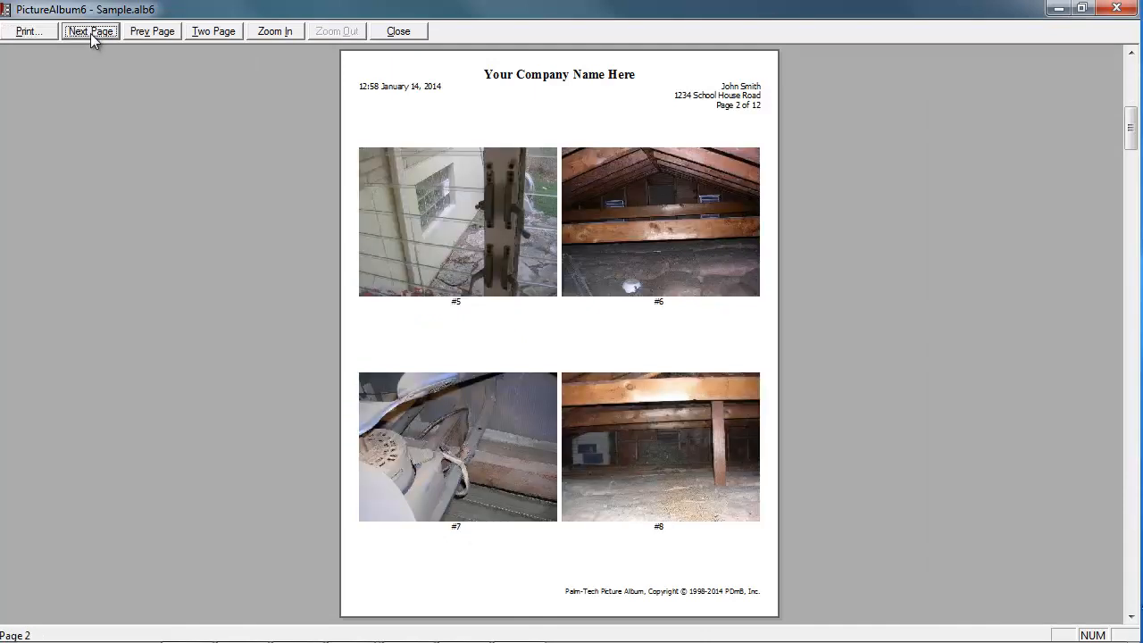
click(90, 33)
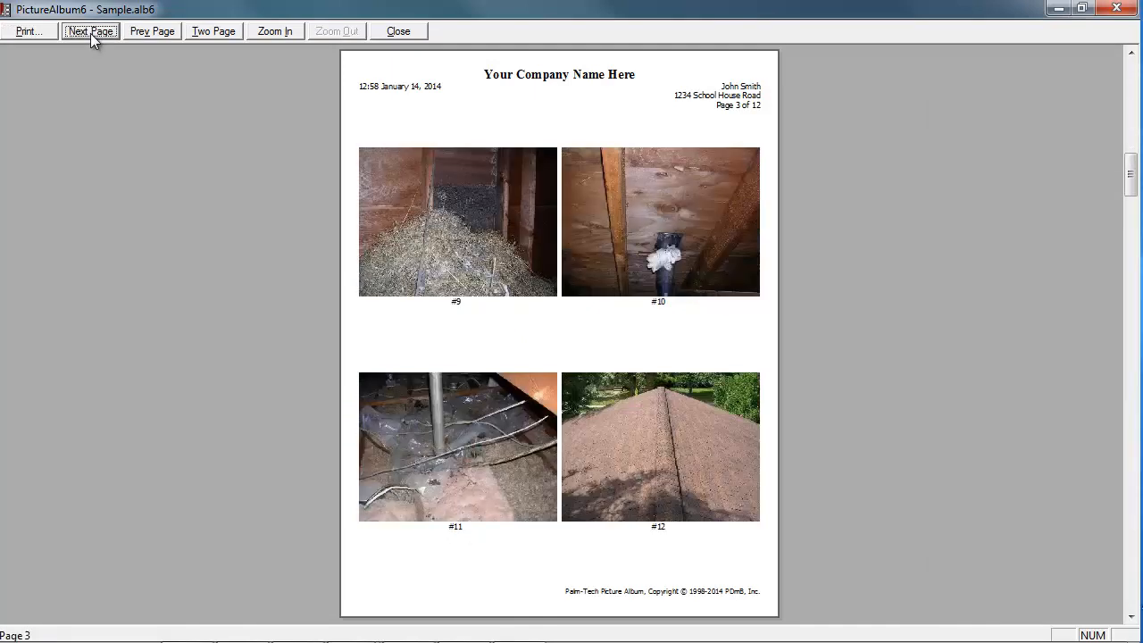
click(90, 33)
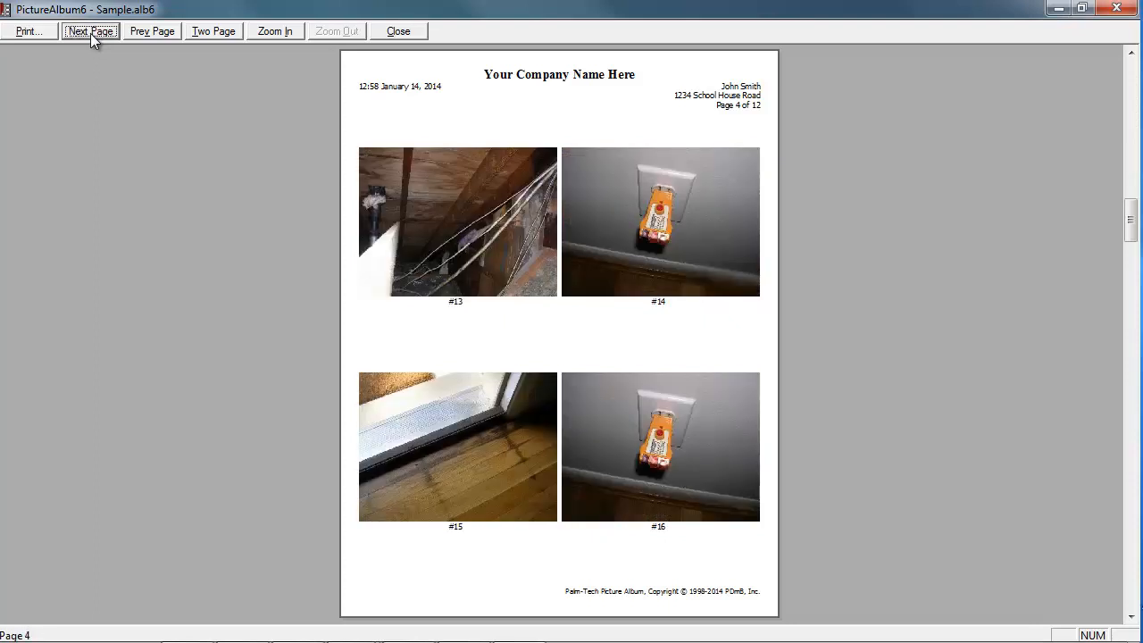
click(90, 33)
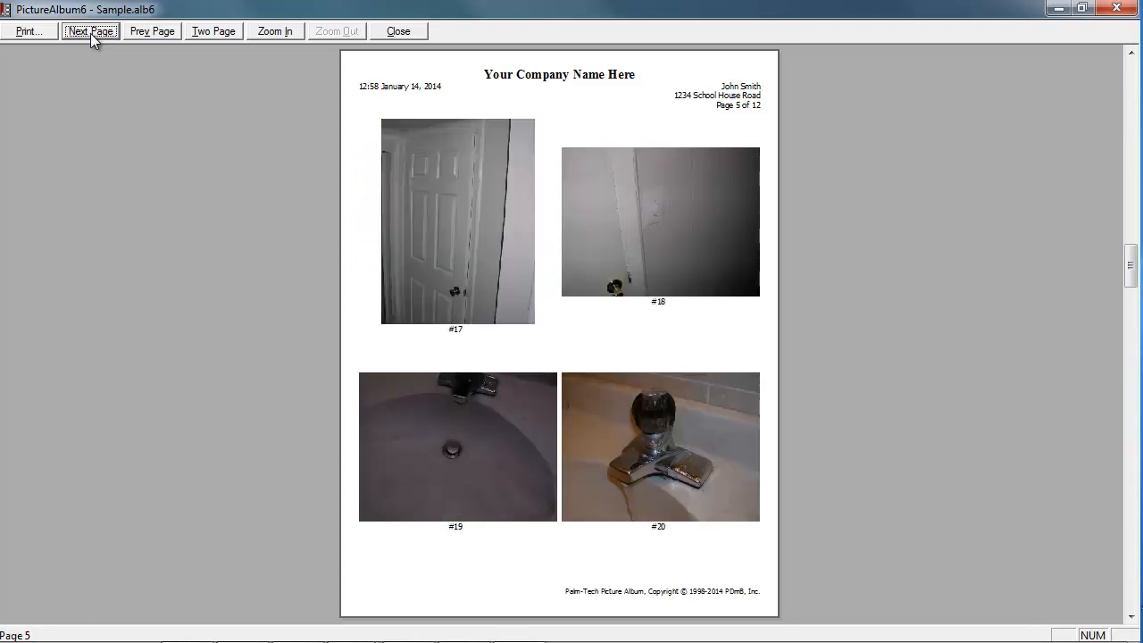